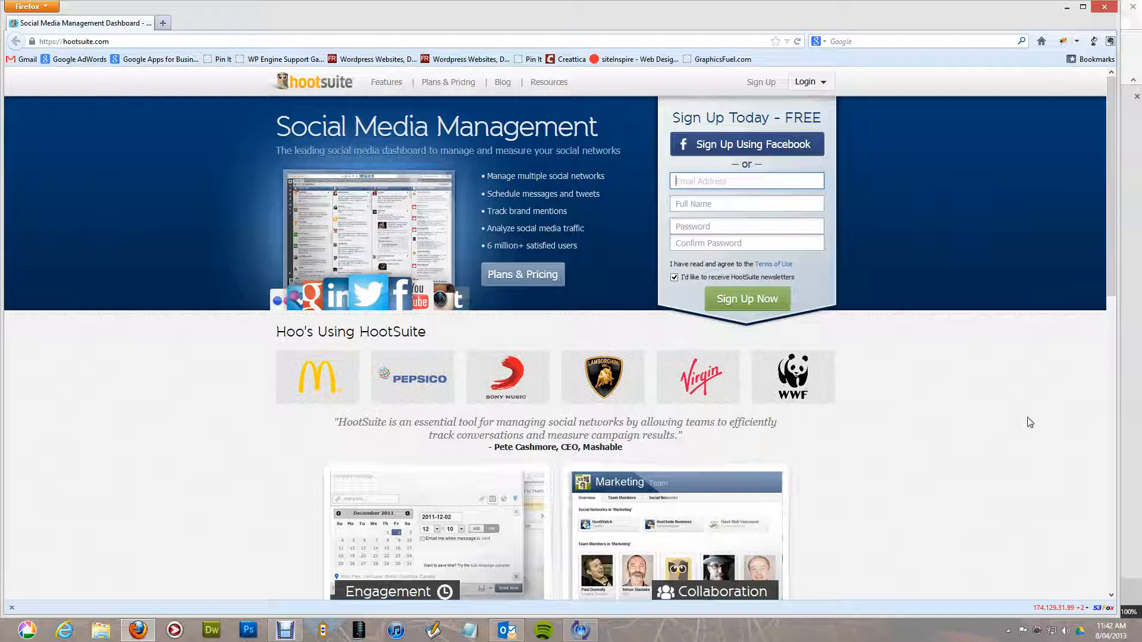
Sign up for a free HootSuite account with your email, full name and password, opting out of newsletters.
key(Tab)
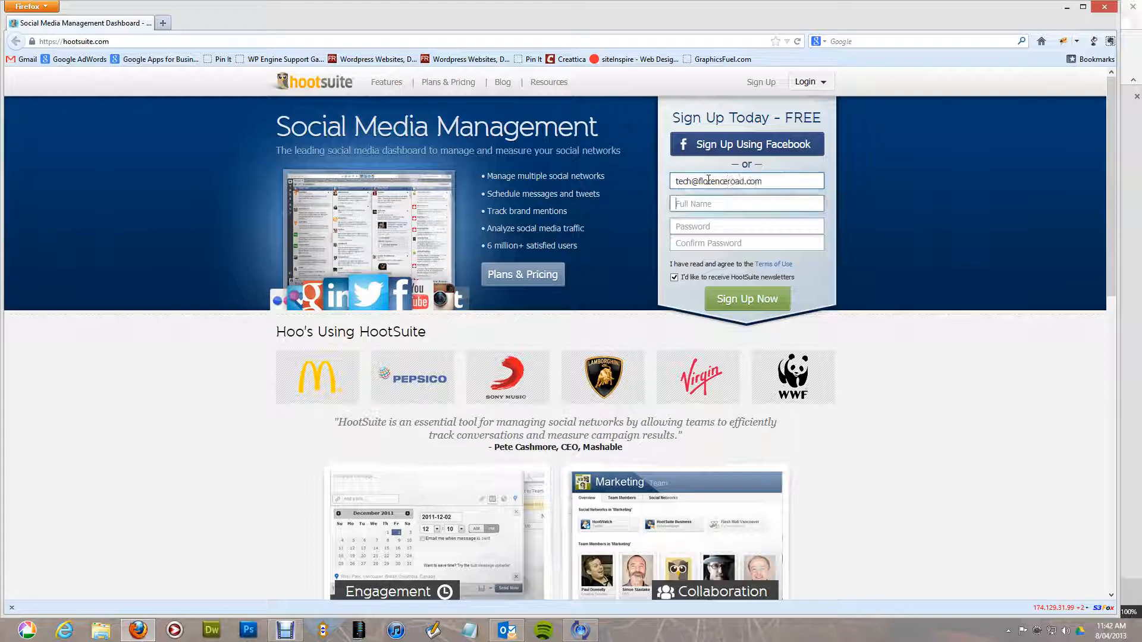
text(Dave Anderson)
key(Tab)
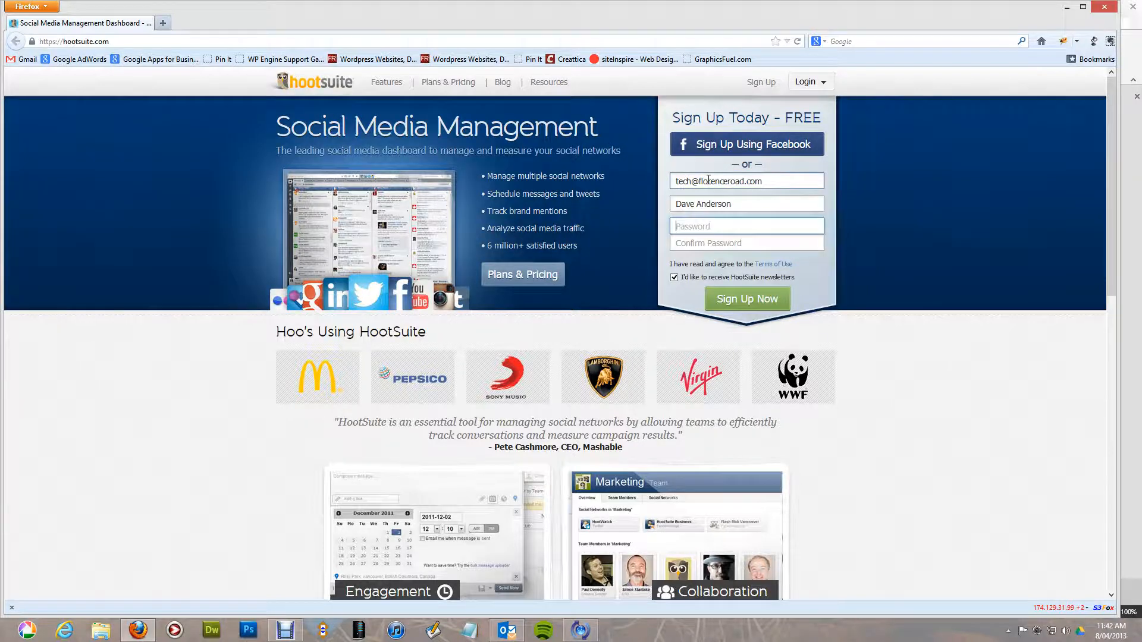
text(********)
key(Tab)
text(**)
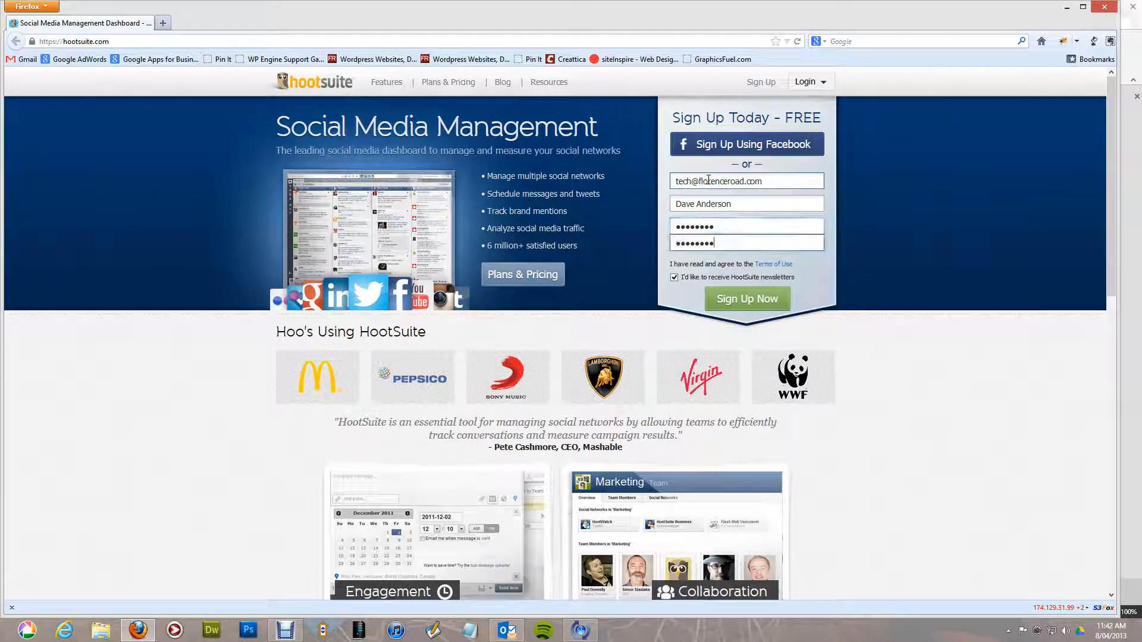
text(******)
click(674, 277)
click(725, 301)
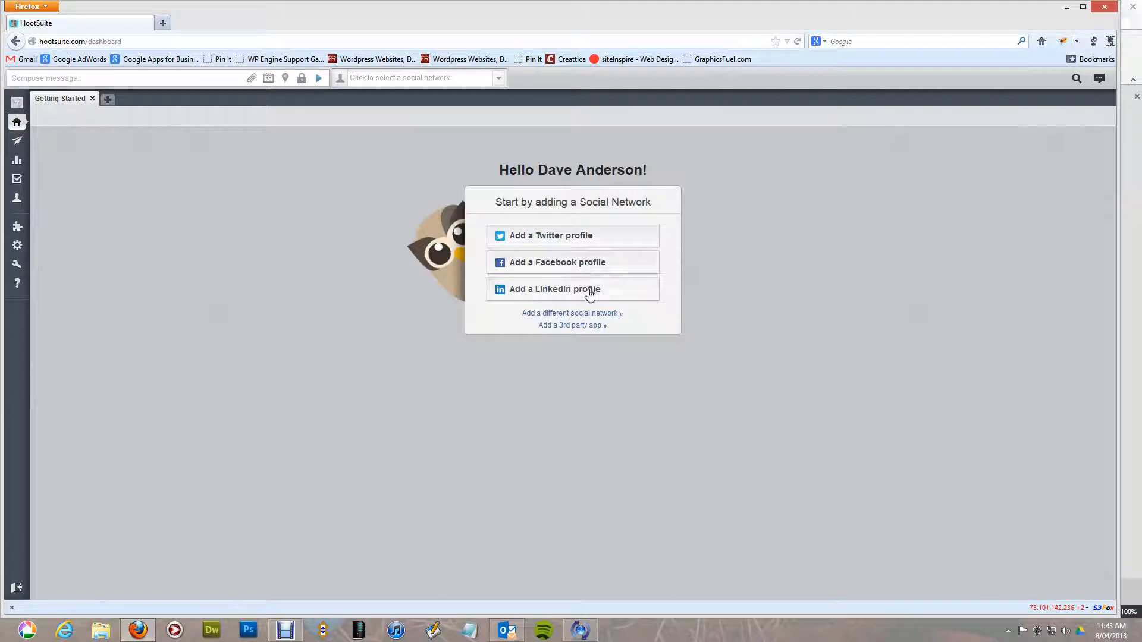
Start connecting a Twitter profile with Connect with Twitter, closing the mail program that got in the way.
click(574, 243)
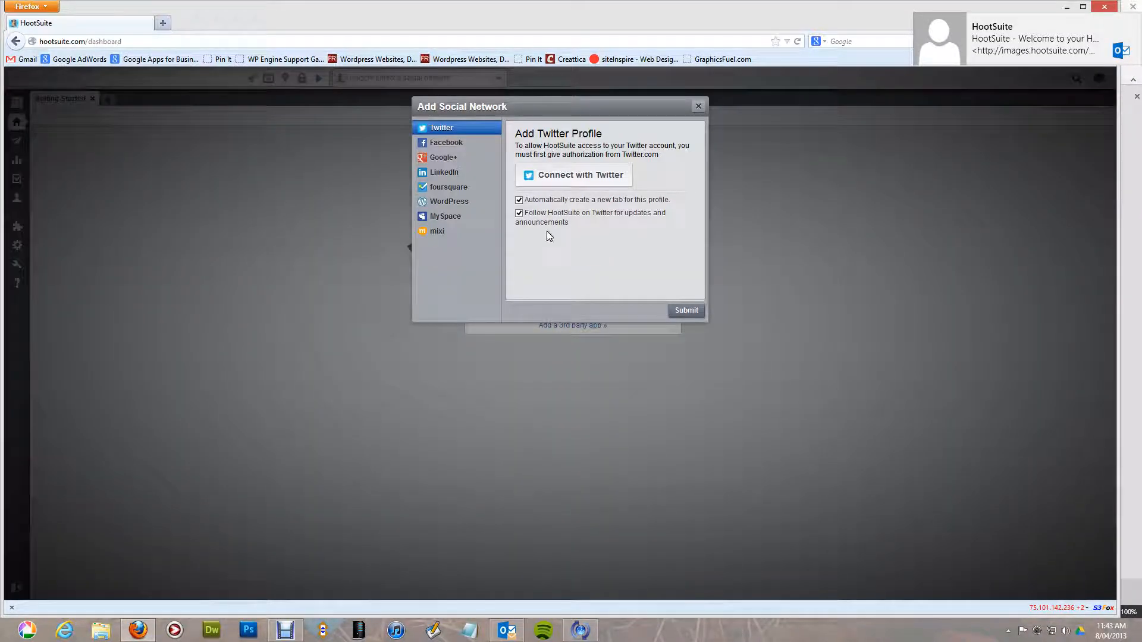
click(539, 184)
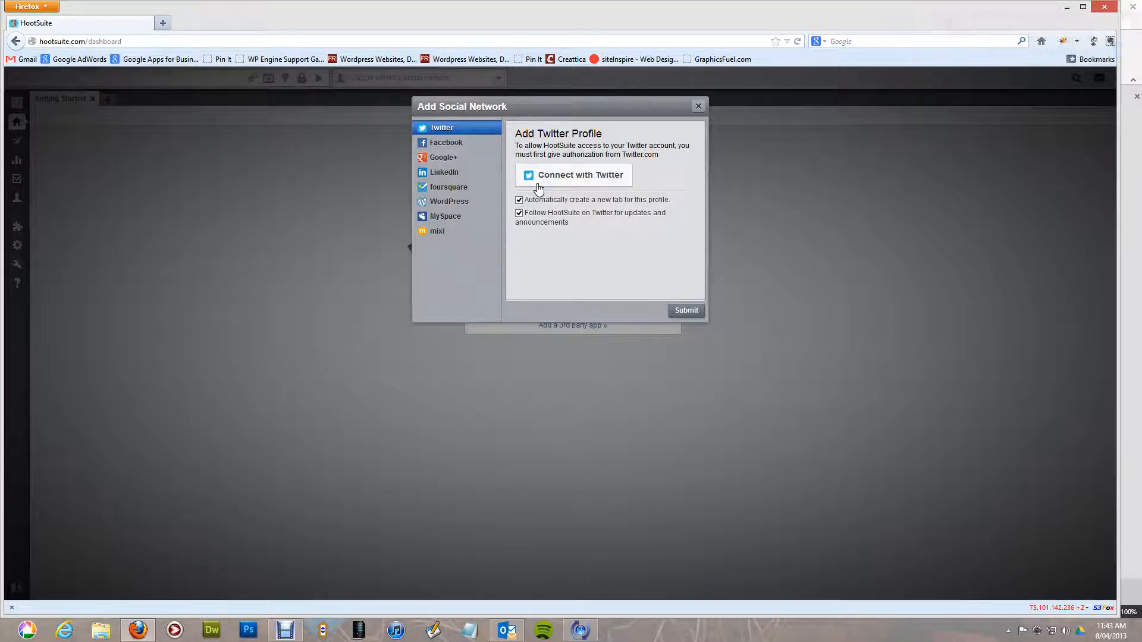
right_click(518, 633)
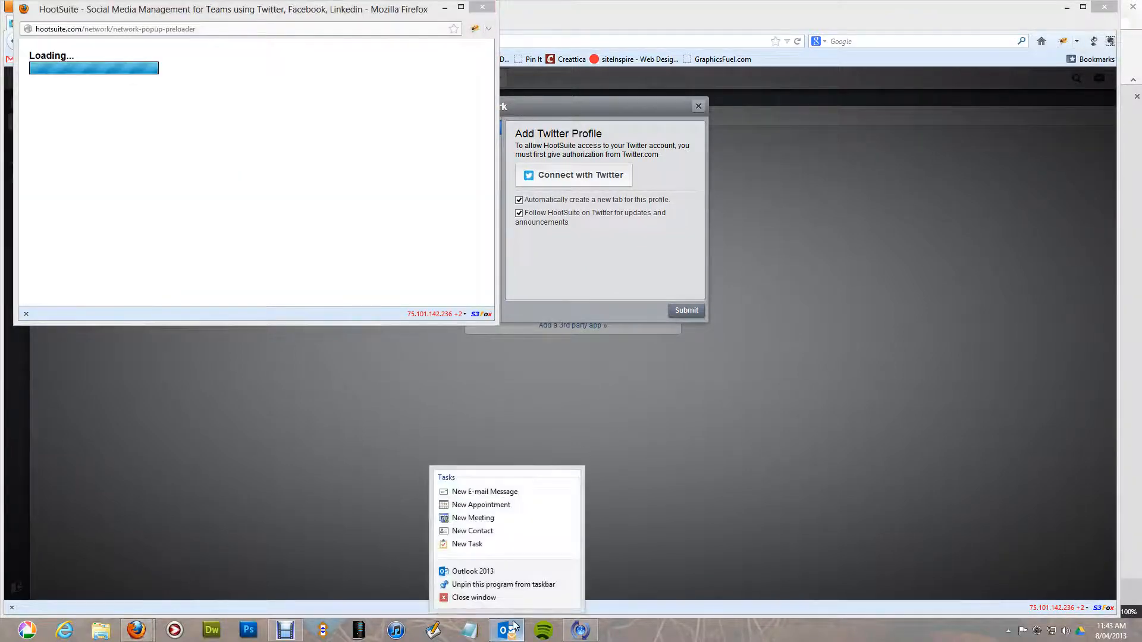
click(491, 597)
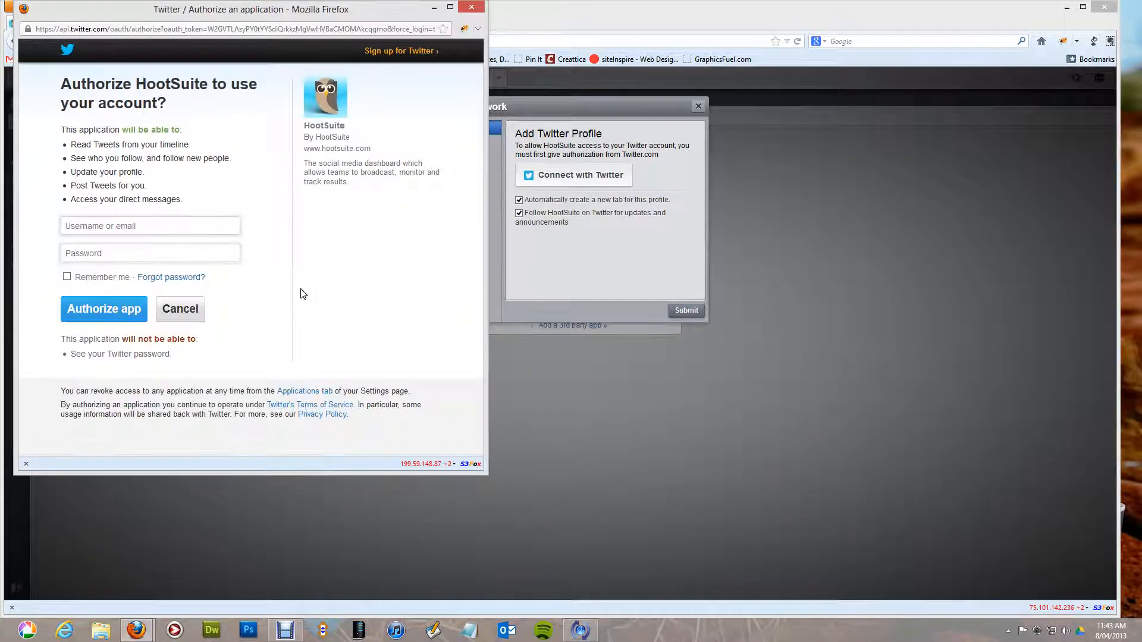
Enter the personal Twitter username and password in the popup and authorize the app.
click(159, 227)
text(daveando)
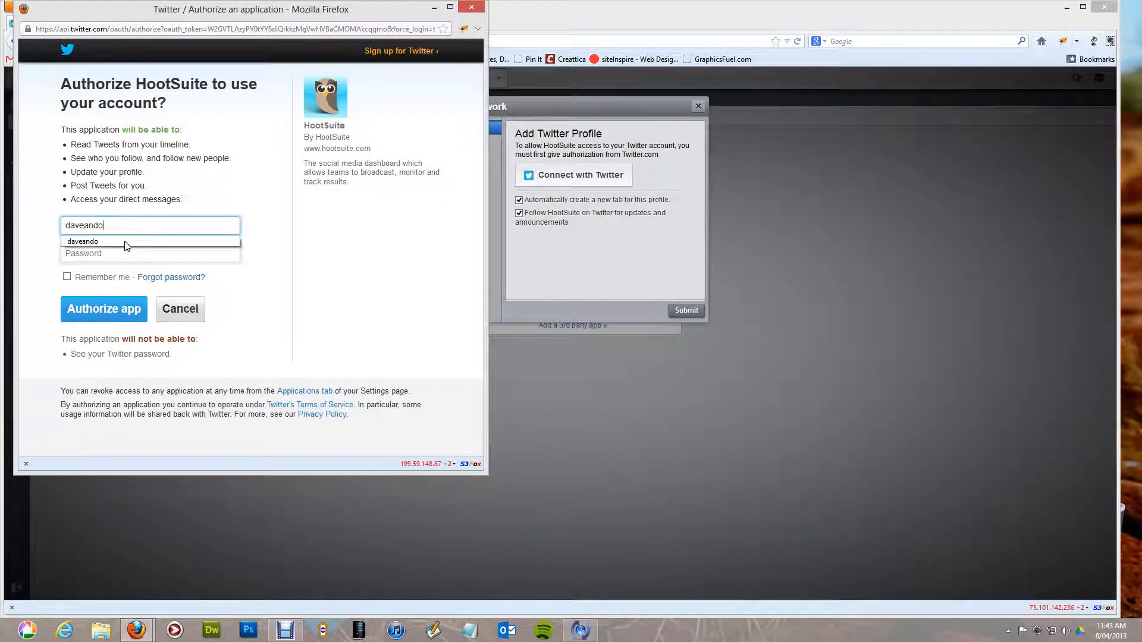
key(Tab)
text(d)
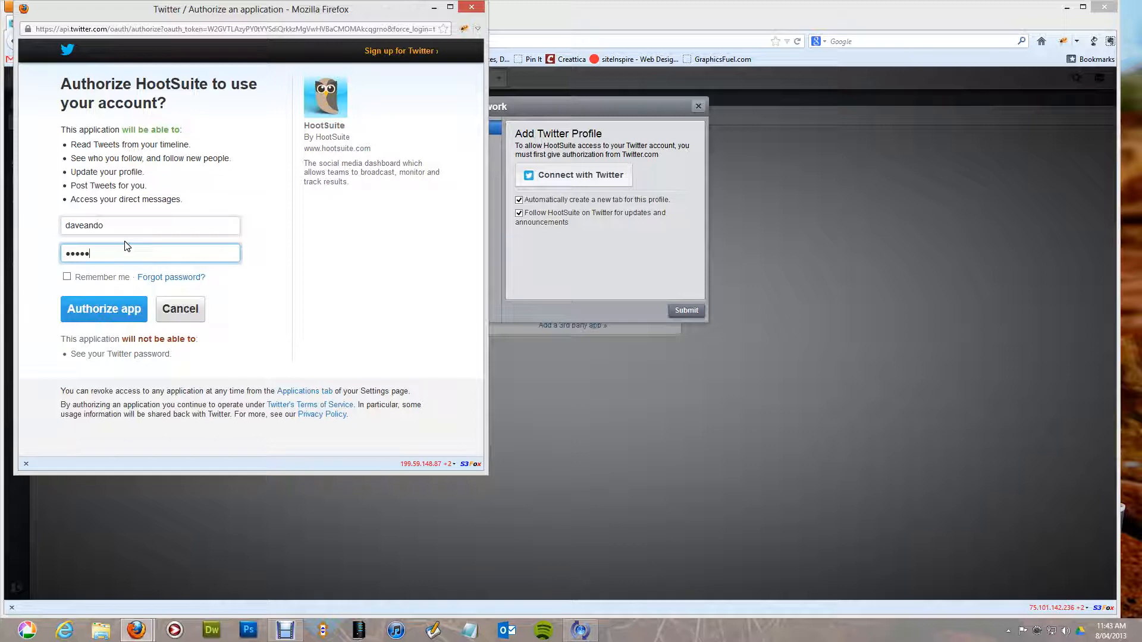
click(127, 309)
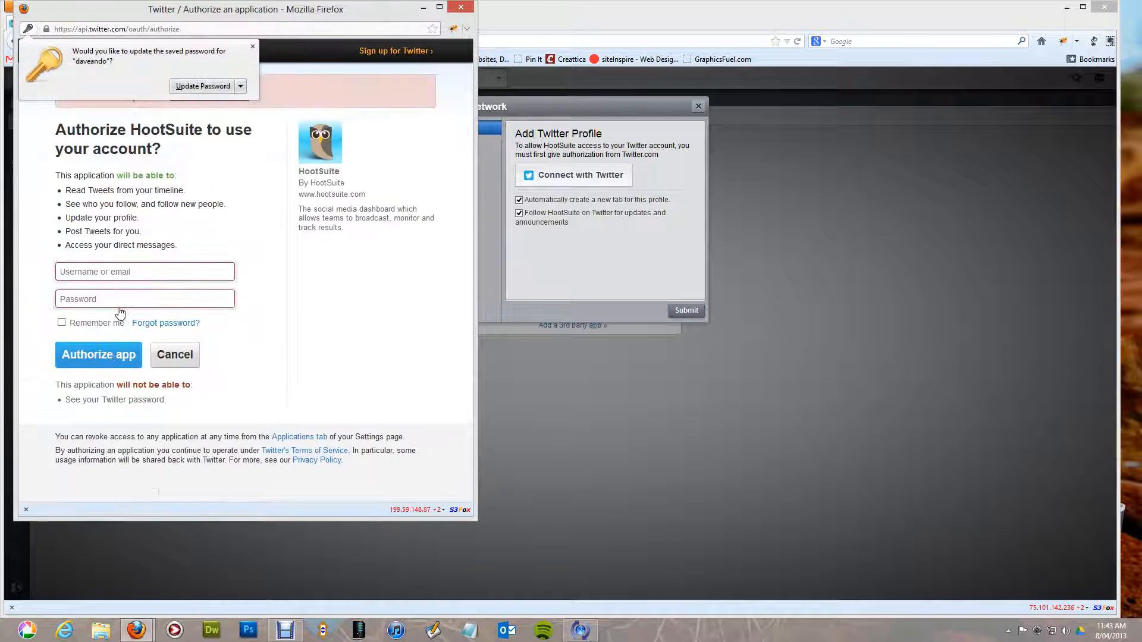
Re-enter the Twitter login after the failed attempt and authorize the app again.
click(129, 277)
text(dave)
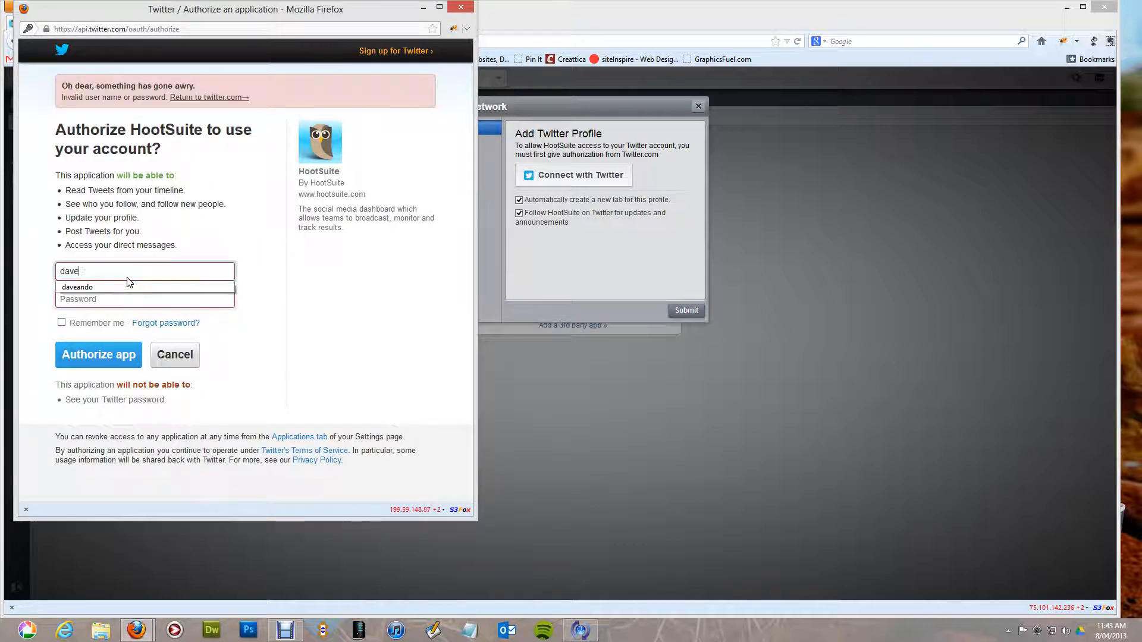
text(ando)
key(Tab)
text(•••)
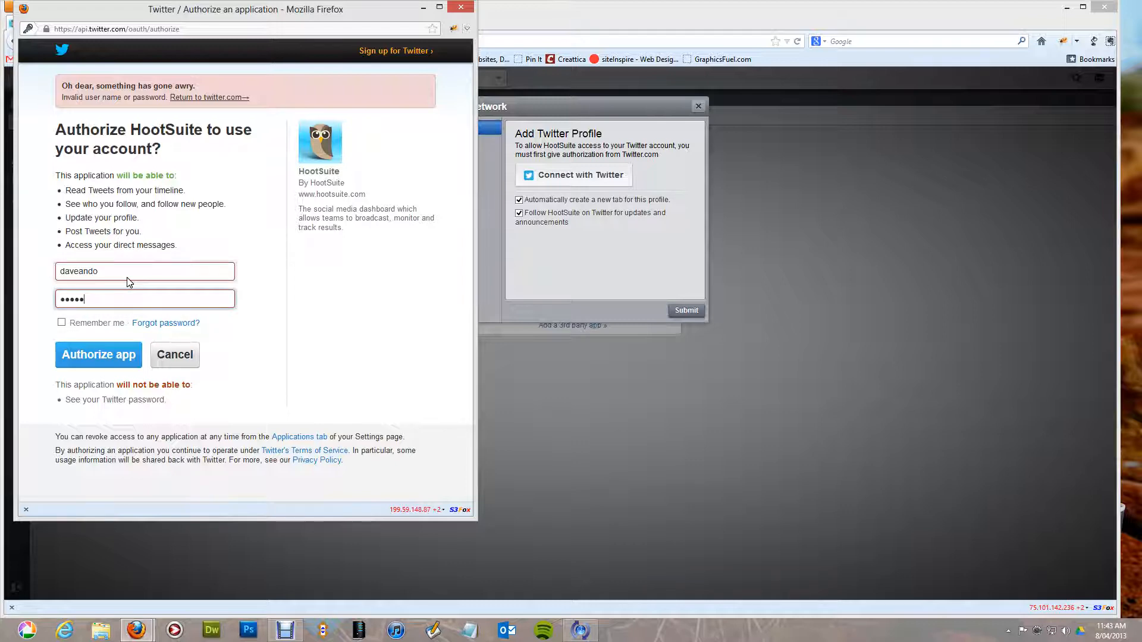
click(113, 355)
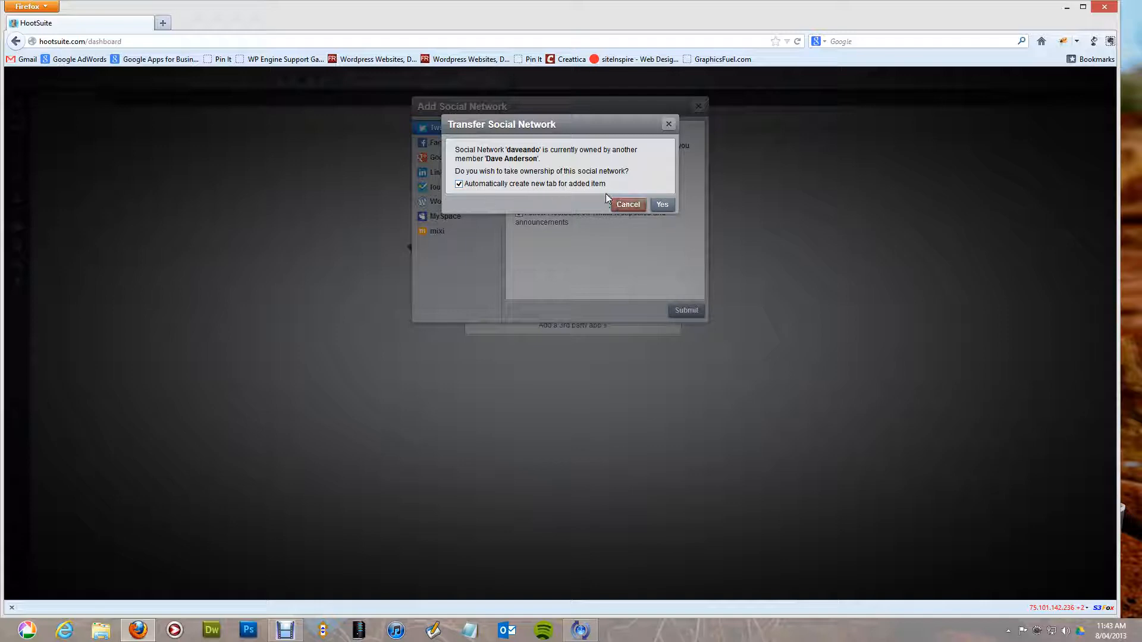
Decline the personal account, authorize the Florence Road Twitter login instead, and accept ownership of it.
click(622, 205)
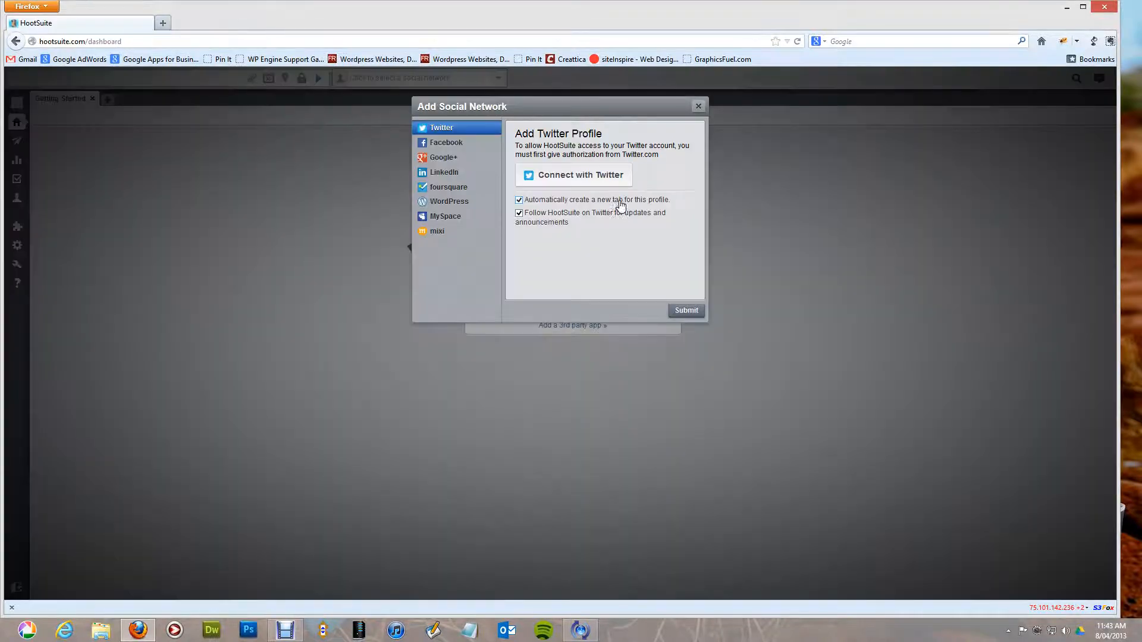
click(581, 181)
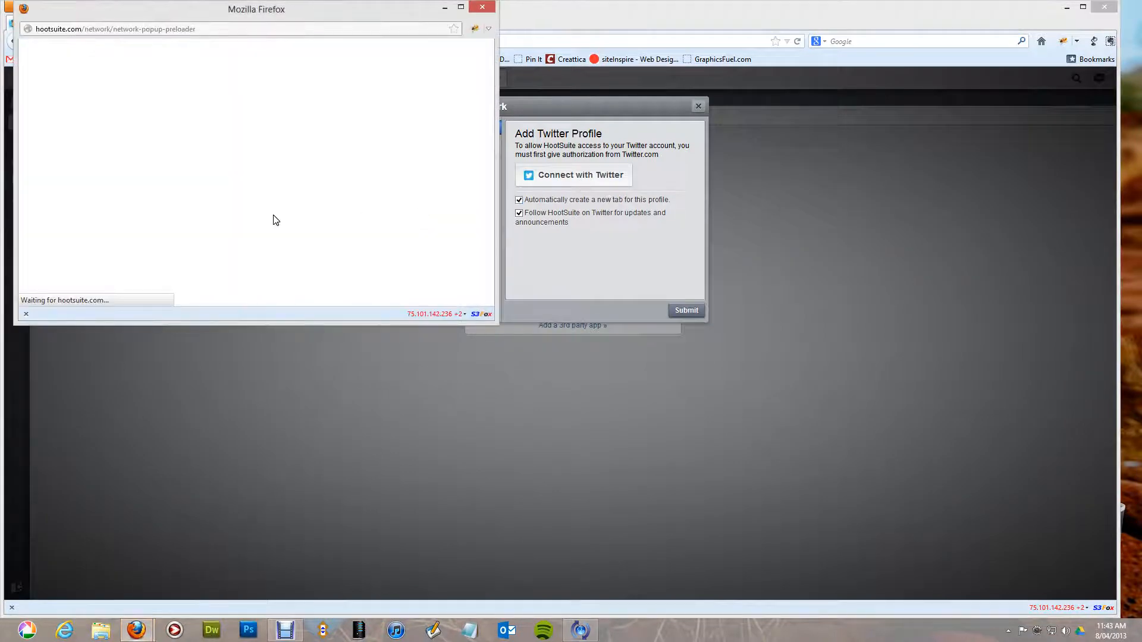
click(167, 223)
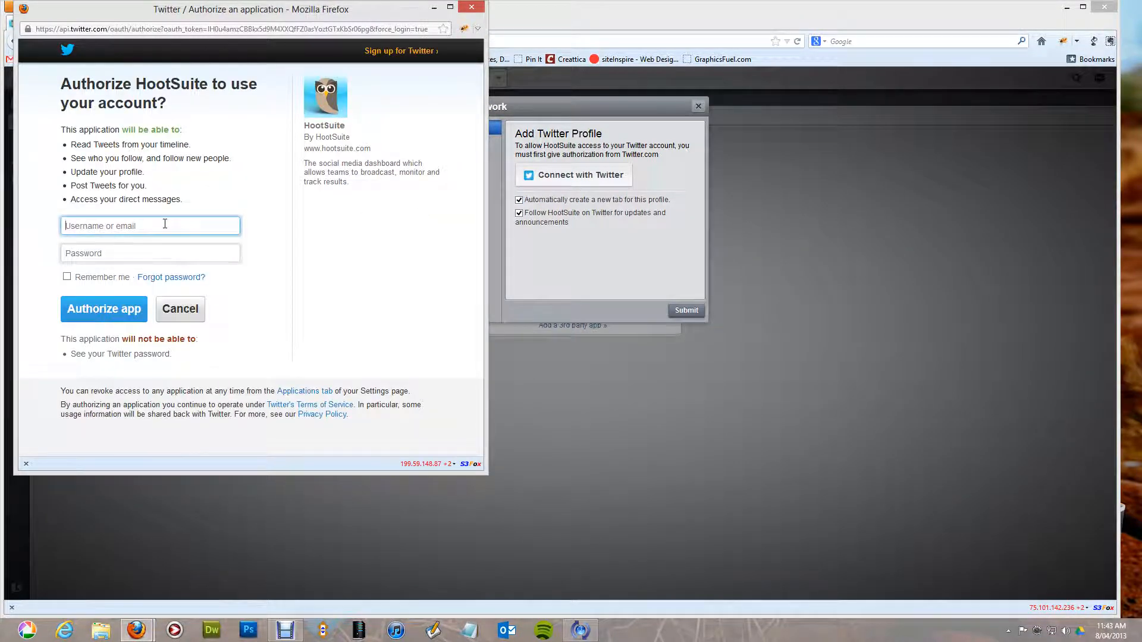
text(florenceroadwp)
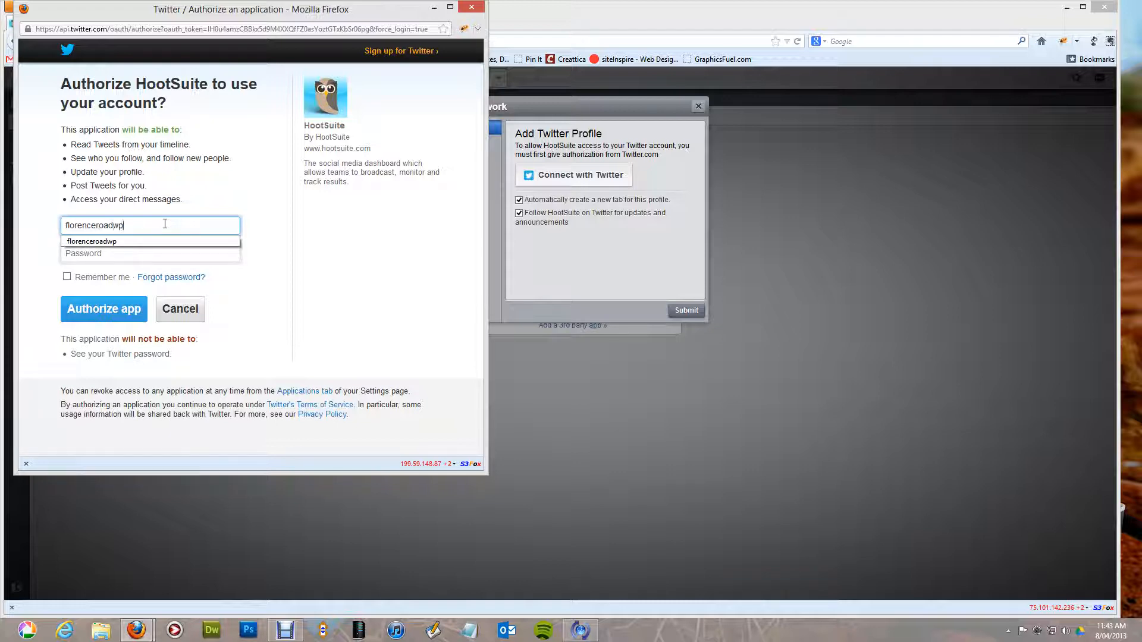
key(Tab)
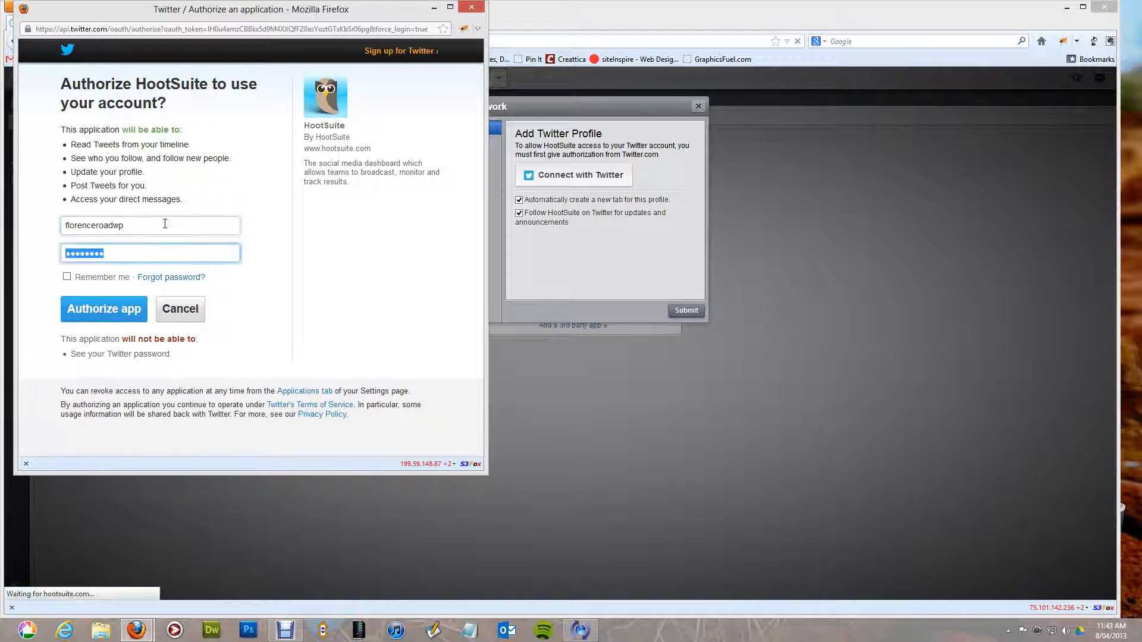
text(********)
click(102, 309)
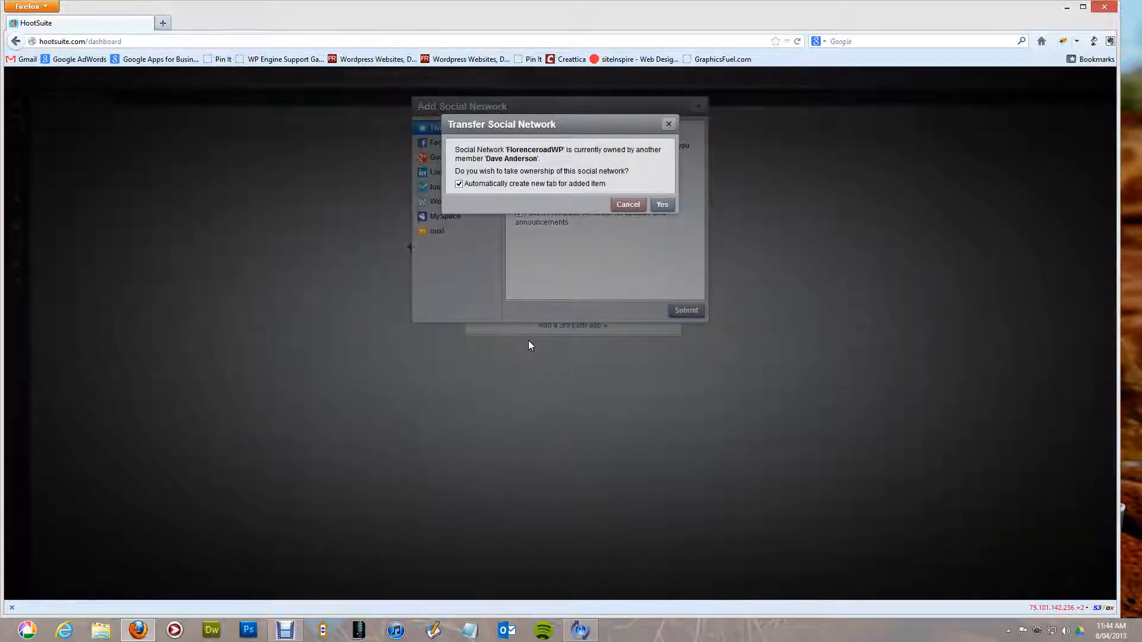
click(657, 209)
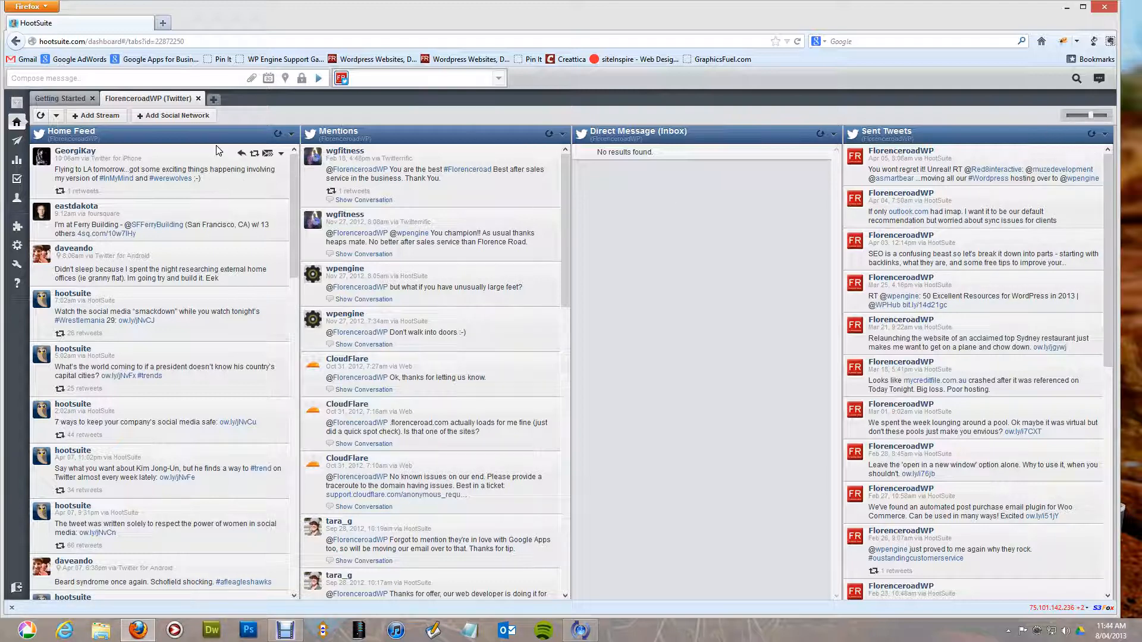
Once the FlorenceroadWP (Twitter) tab has loaded, bring up the Add Social Network dialog.
click(134, 118)
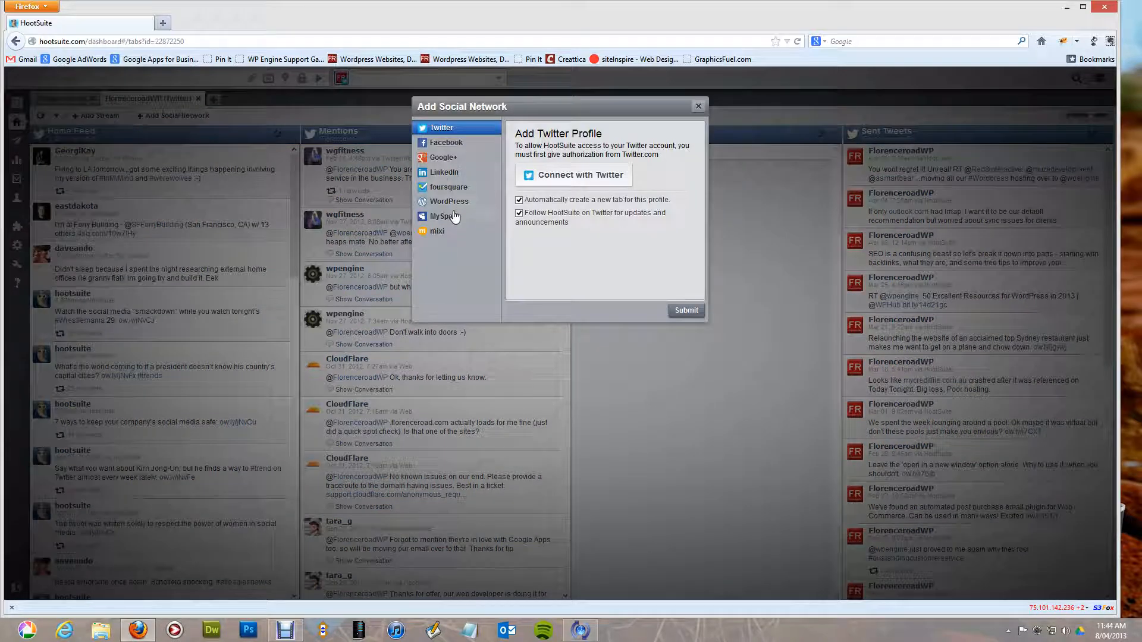
Choose Facebook, log in with the corrected password, and allow HootSuite's requested permissions.
click(454, 144)
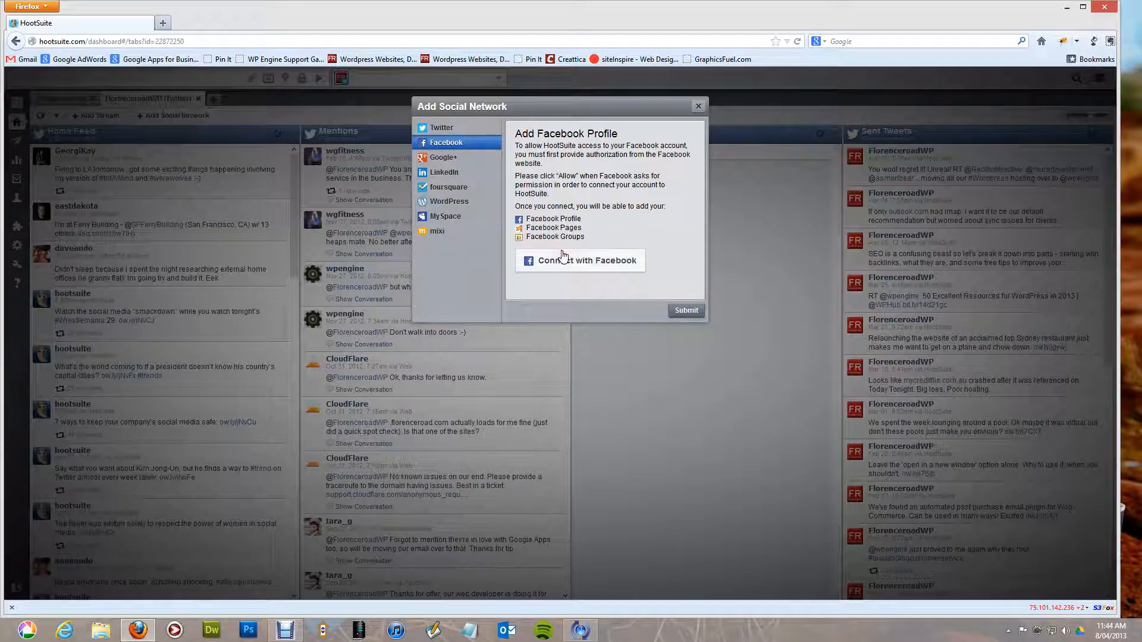
click(566, 261)
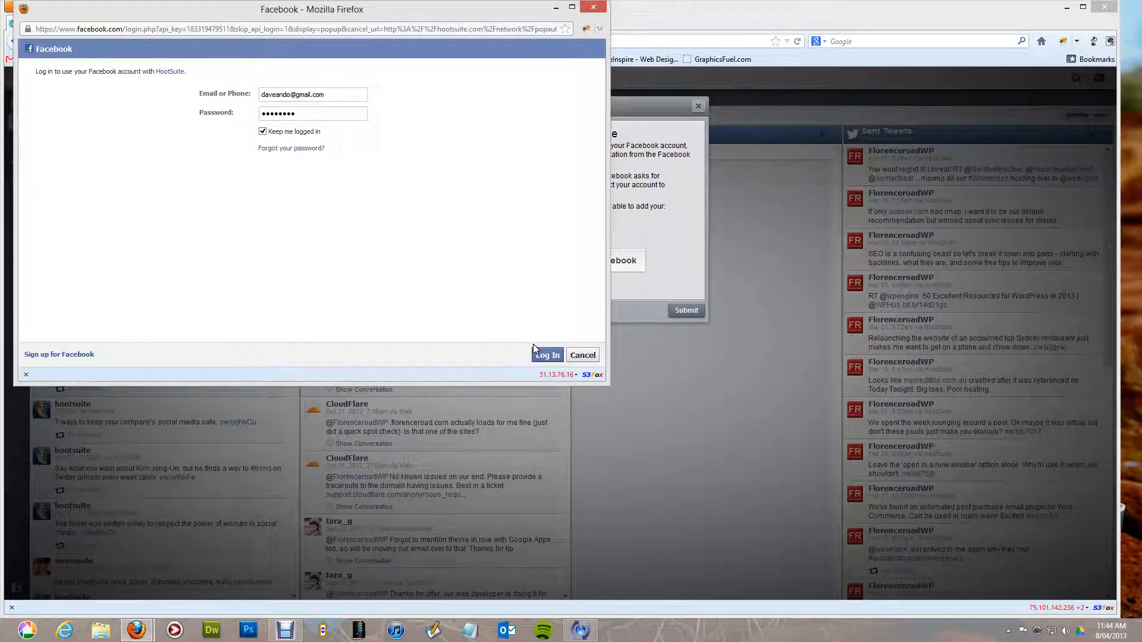
click(547, 357)
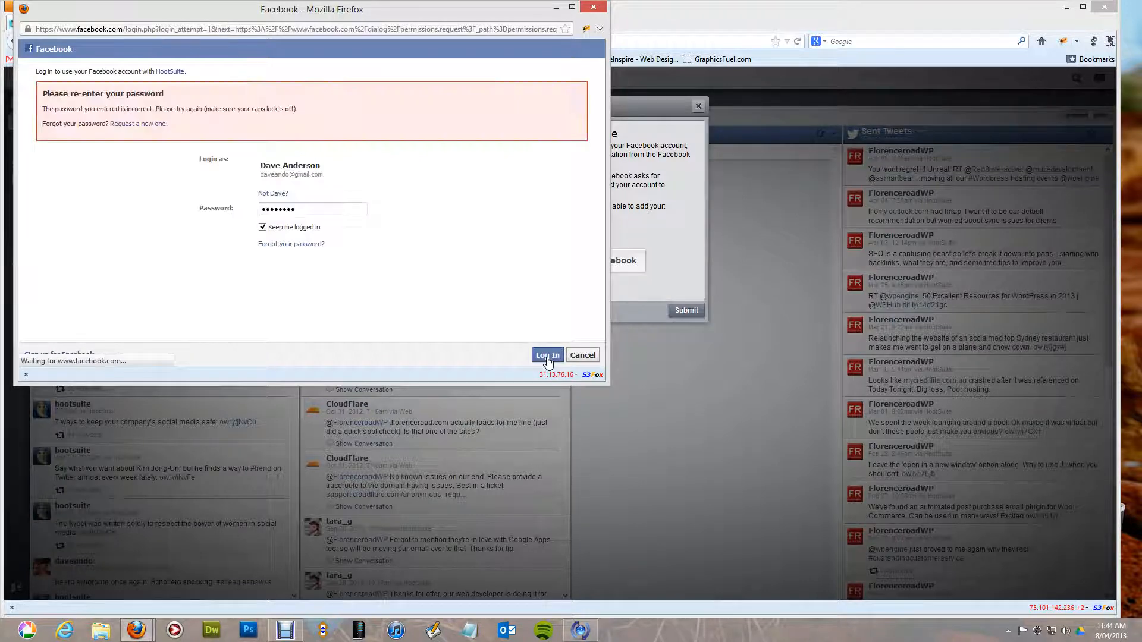
text(****)
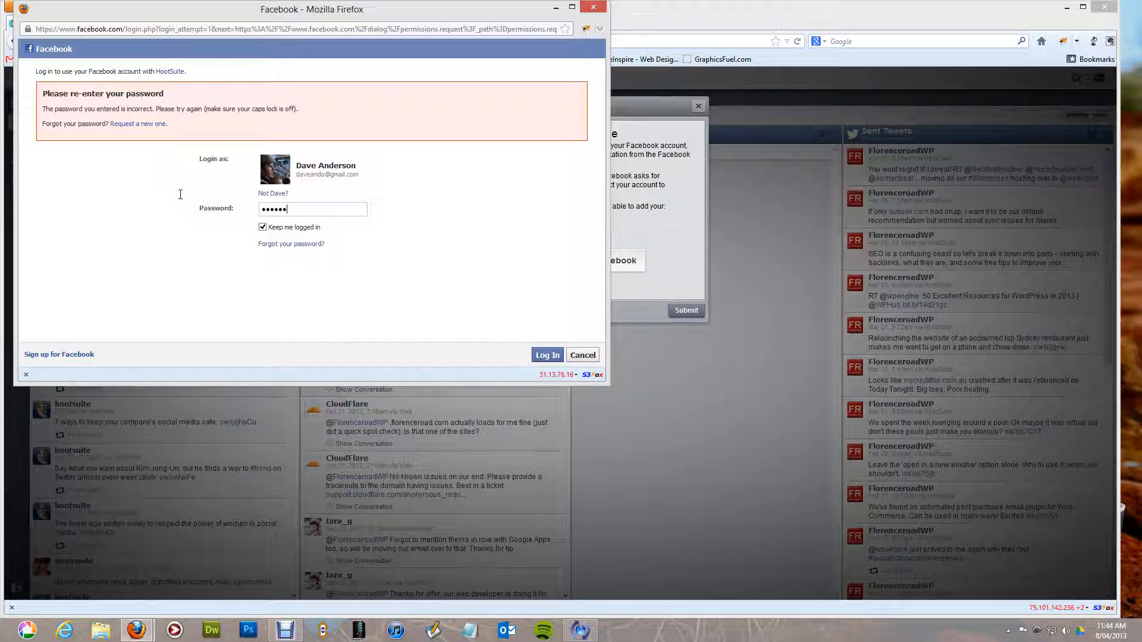
click(545, 356)
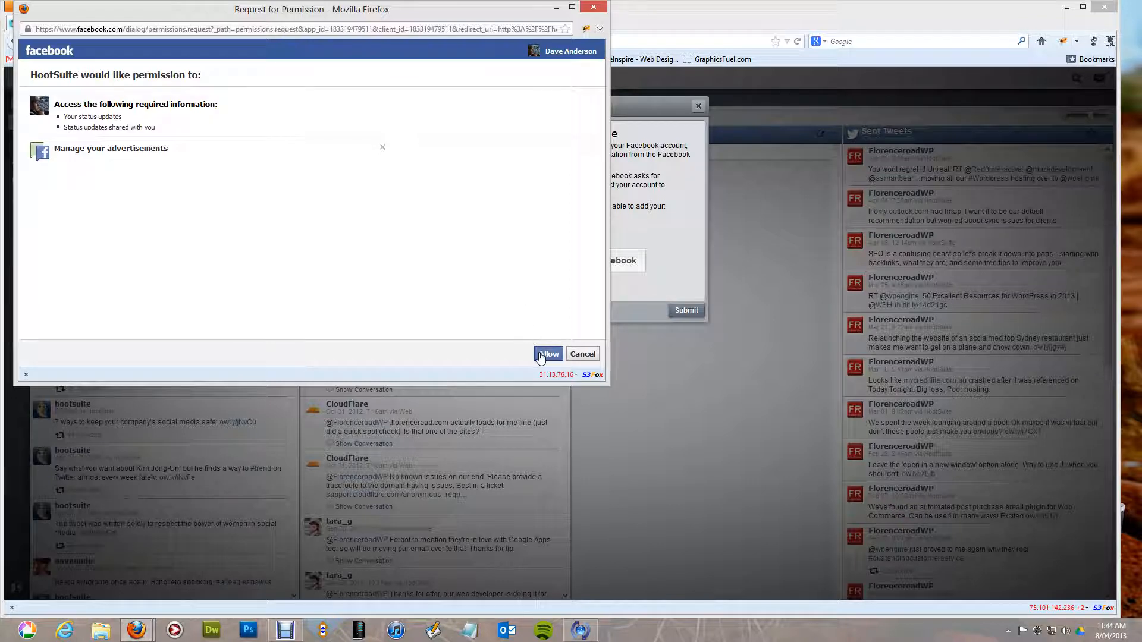
click(540, 356)
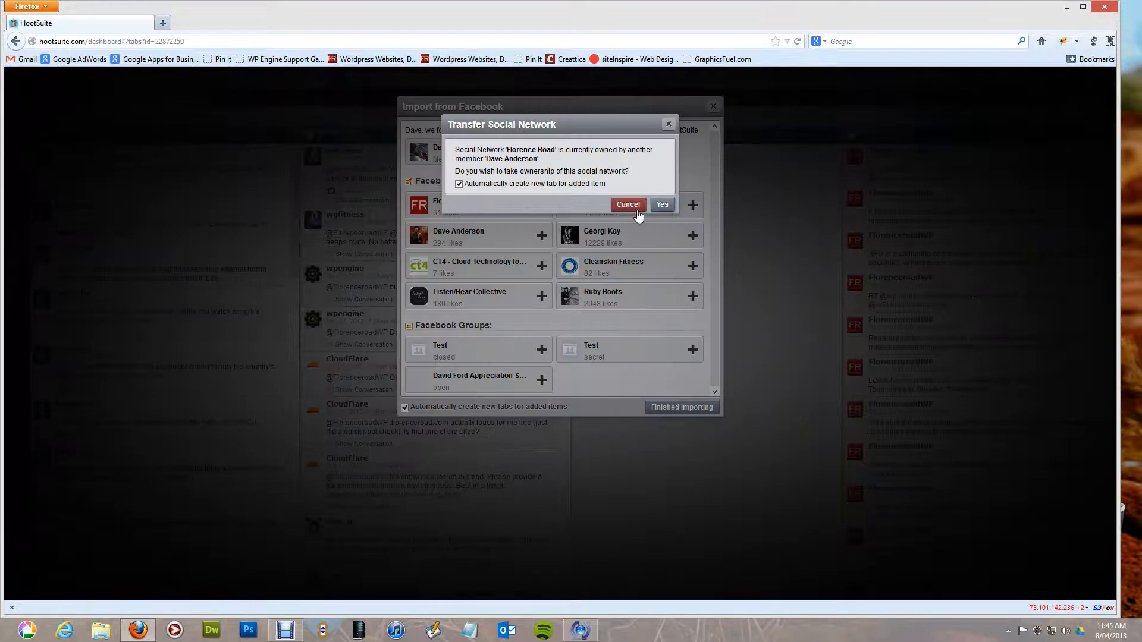
Import the Florence Road Facebook page, finish importing, and go back to the FlorenceroadWP tab.
click(663, 205)
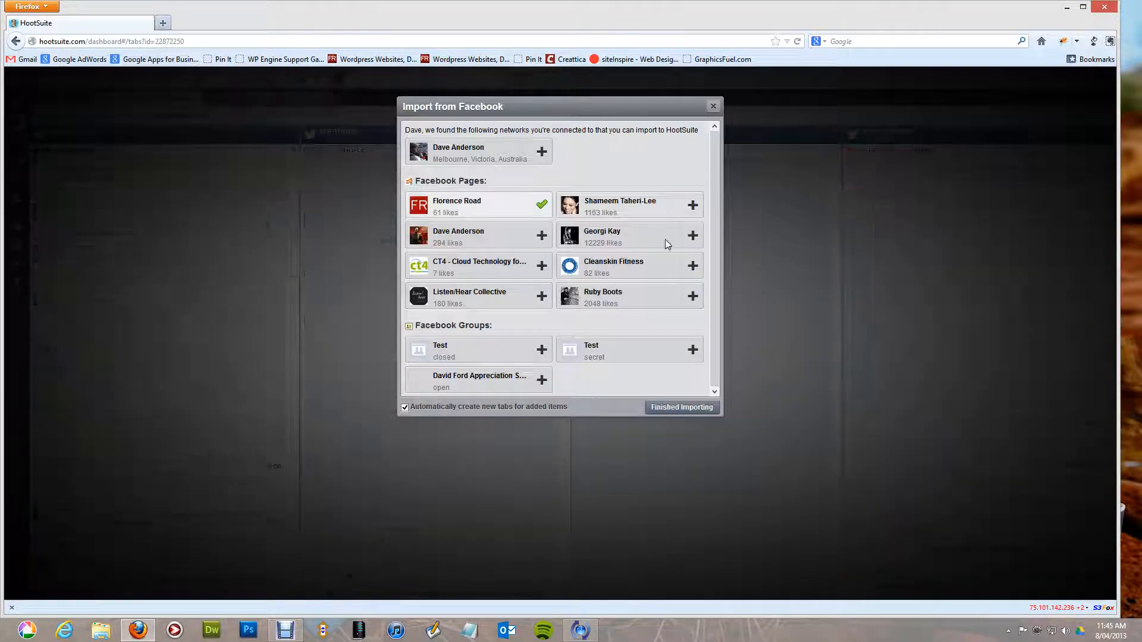
click(682, 408)
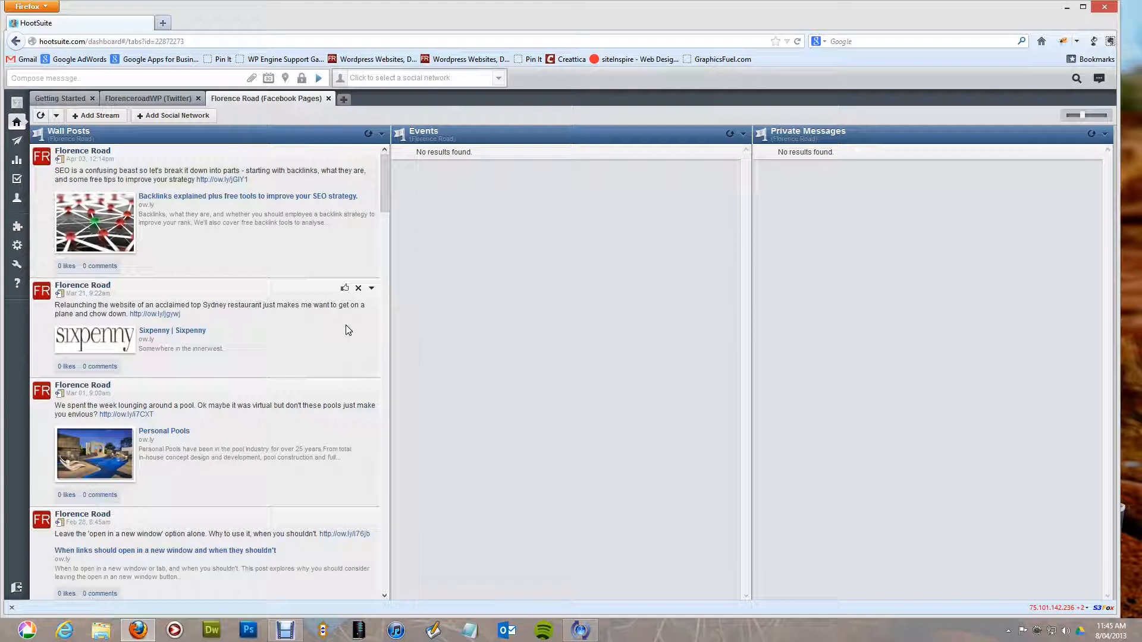
click(148, 98)
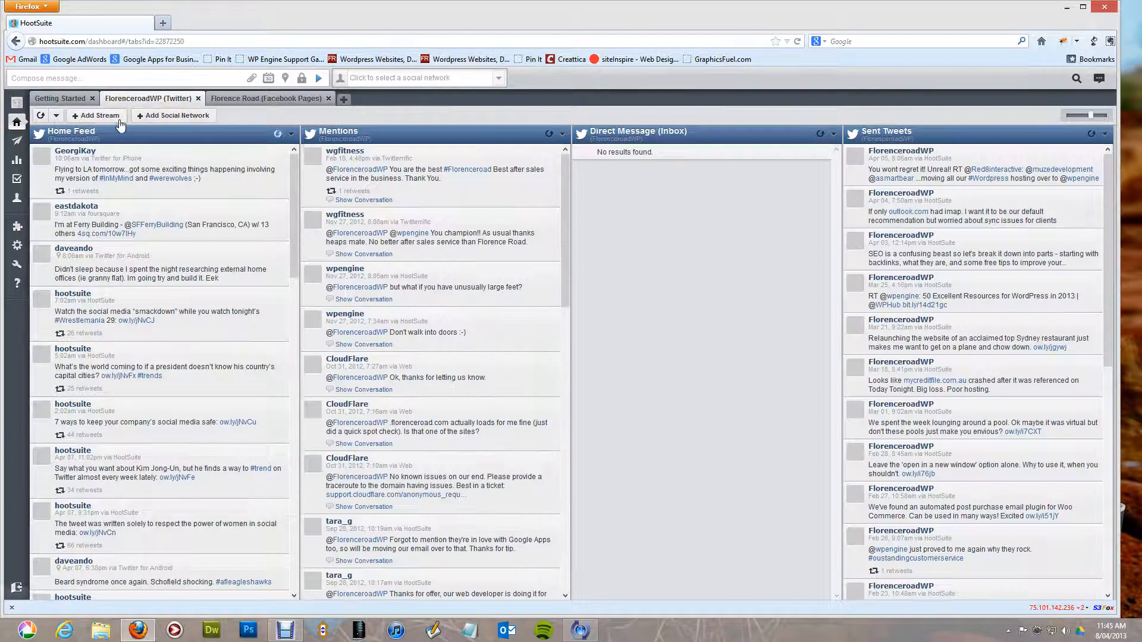
click(106, 119)
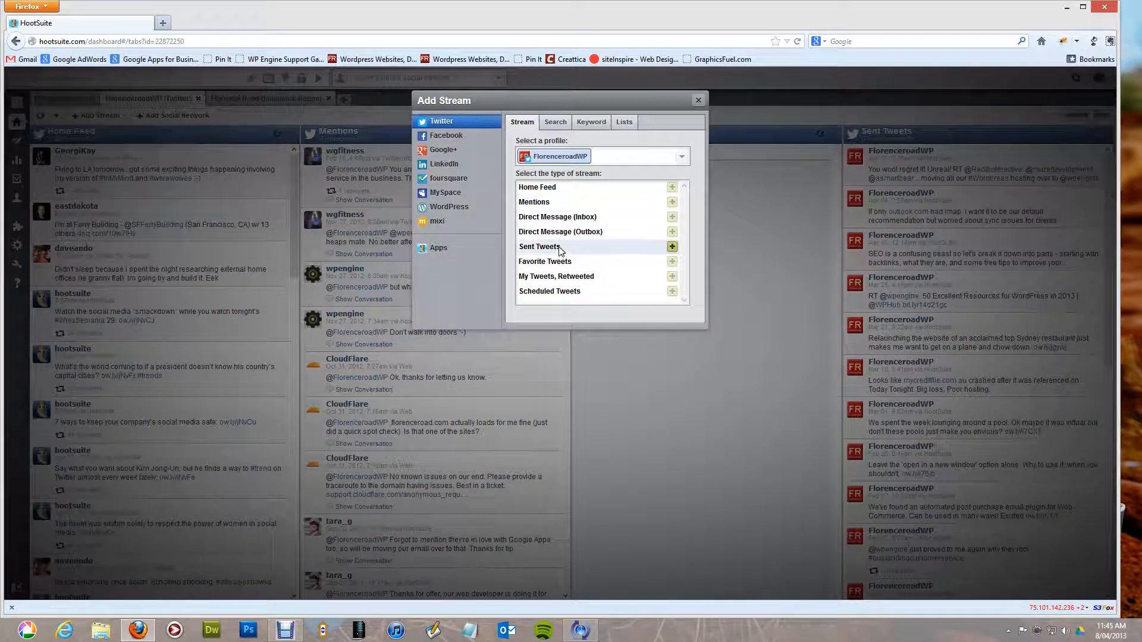
click(557, 124)
click(550, 166)
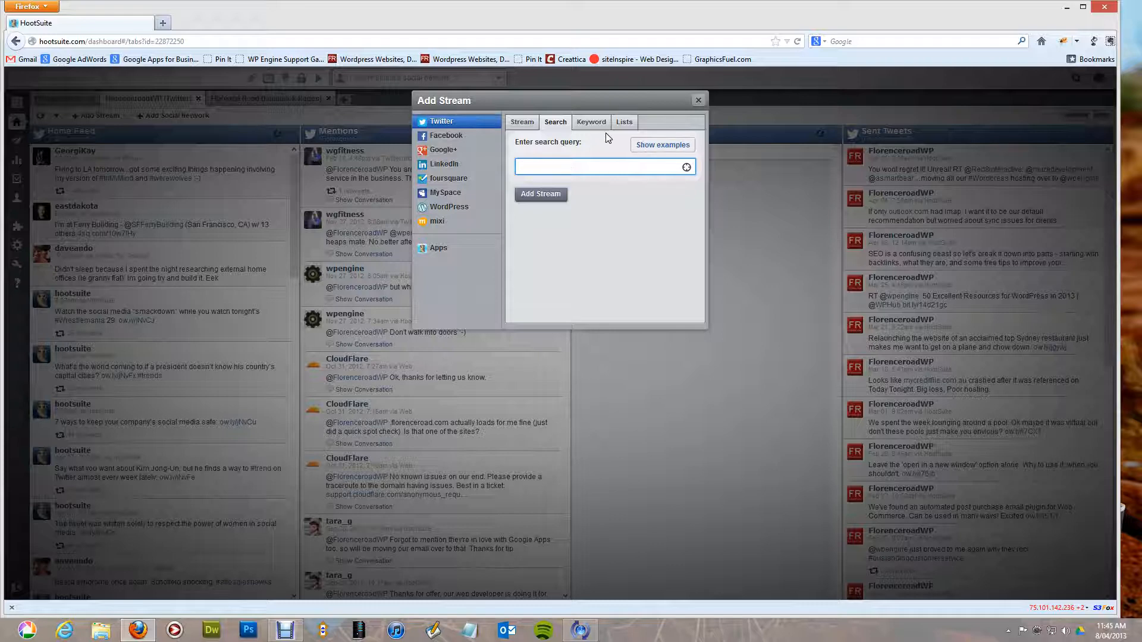
click(591, 122)
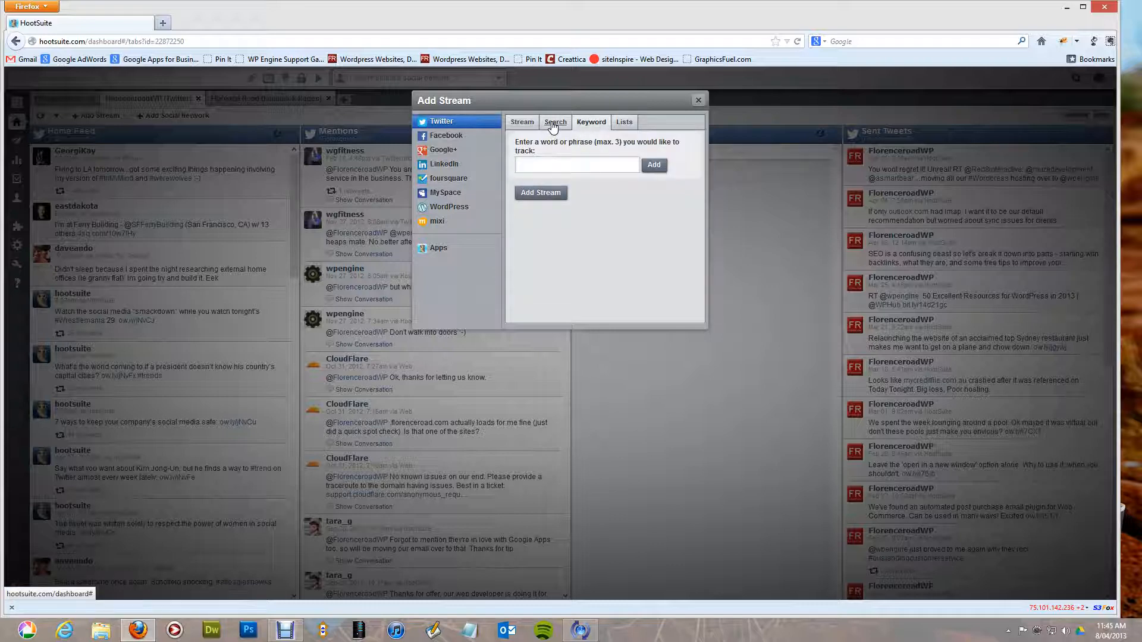
click(552, 126)
click(698, 100)
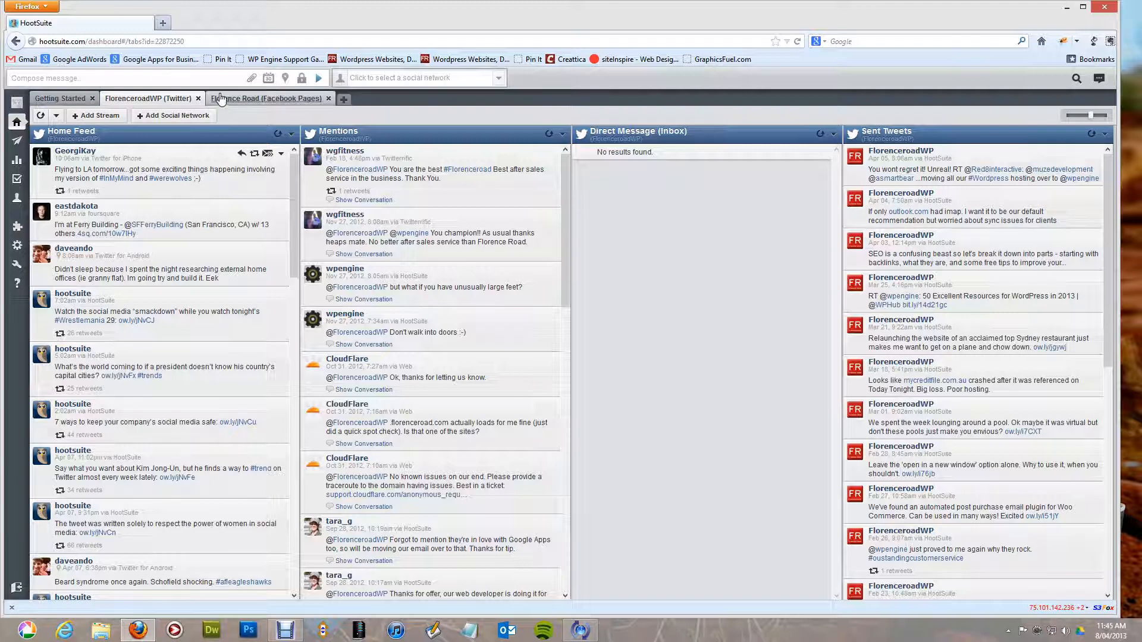
In a new tab, open the 'SEO Explained – What are backlinks?' article on florenceroad.com under Thoughts.
click(163, 22)
text(florenceroad.com/)
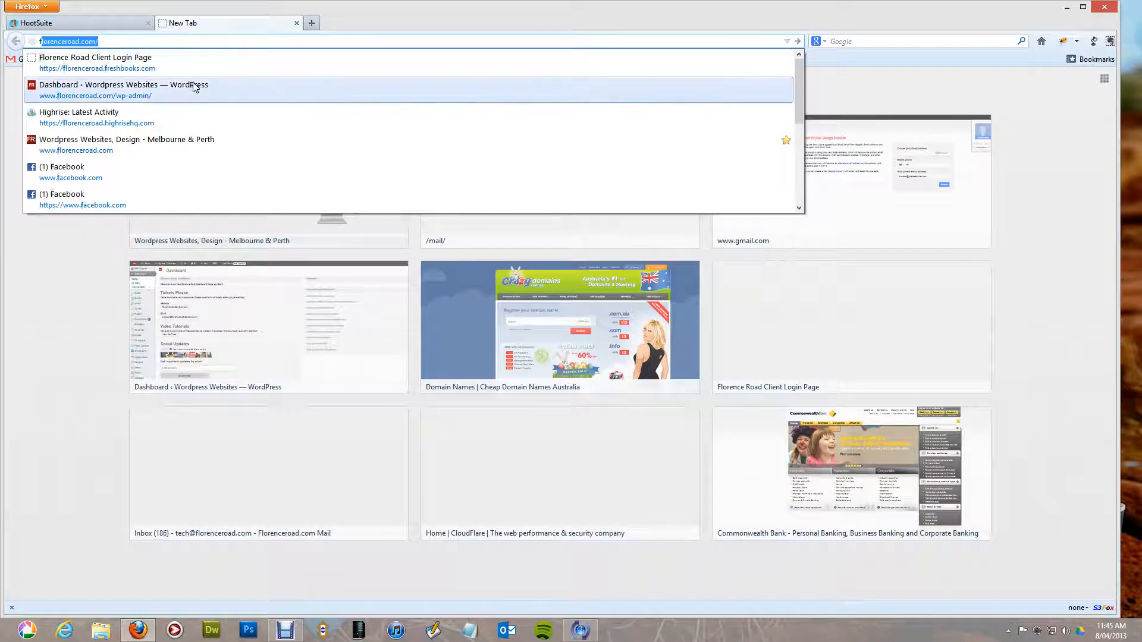
key(Return)
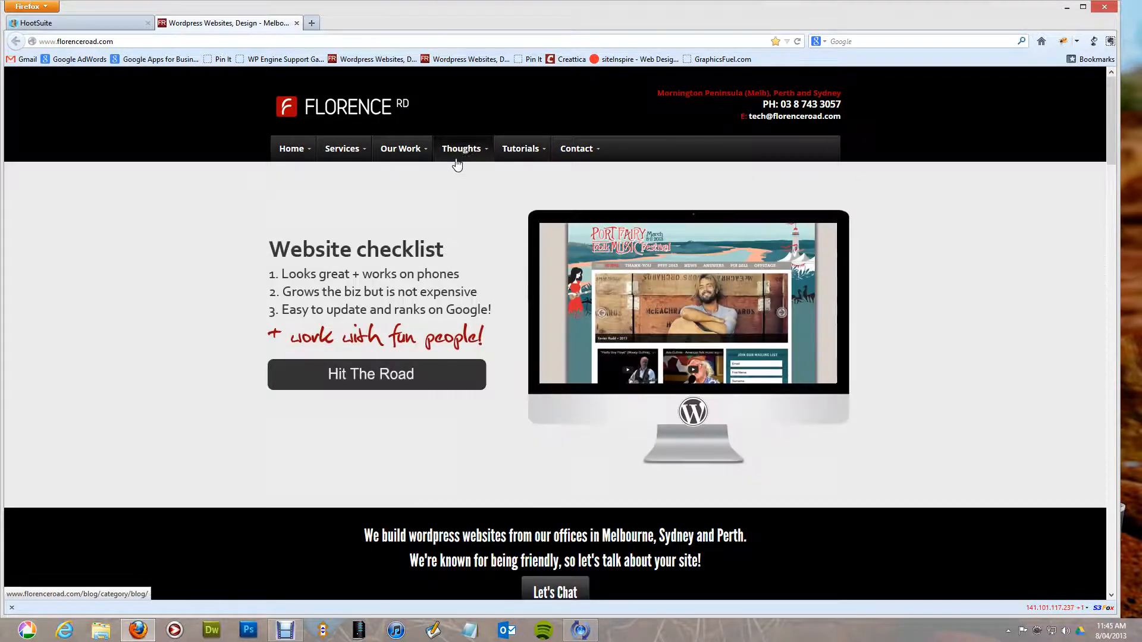
click(456, 161)
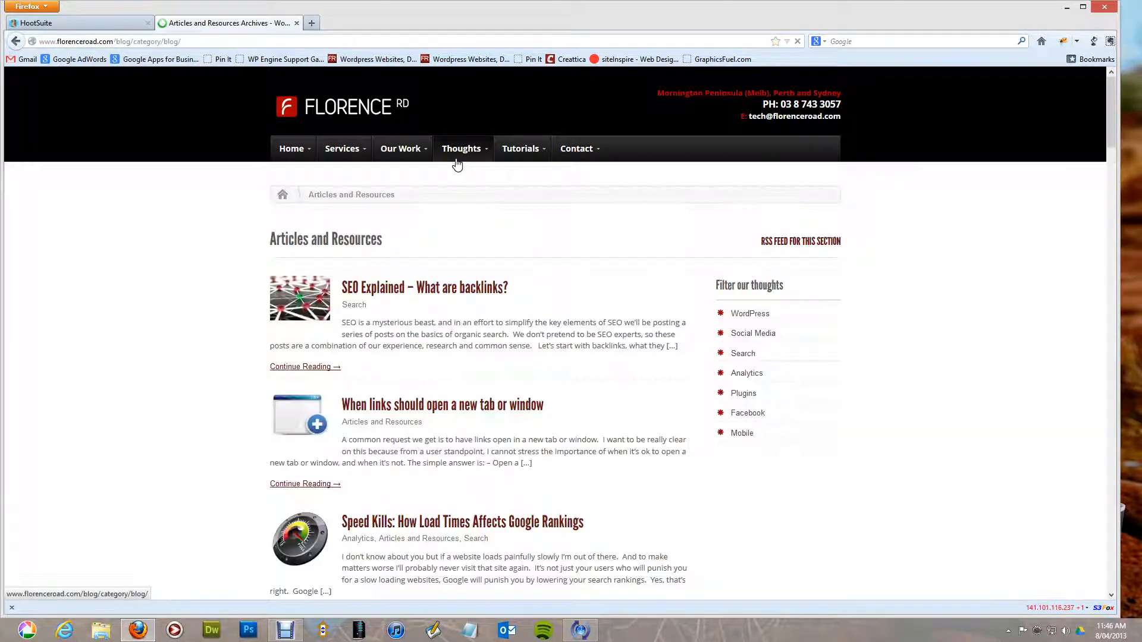
click(445, 291)
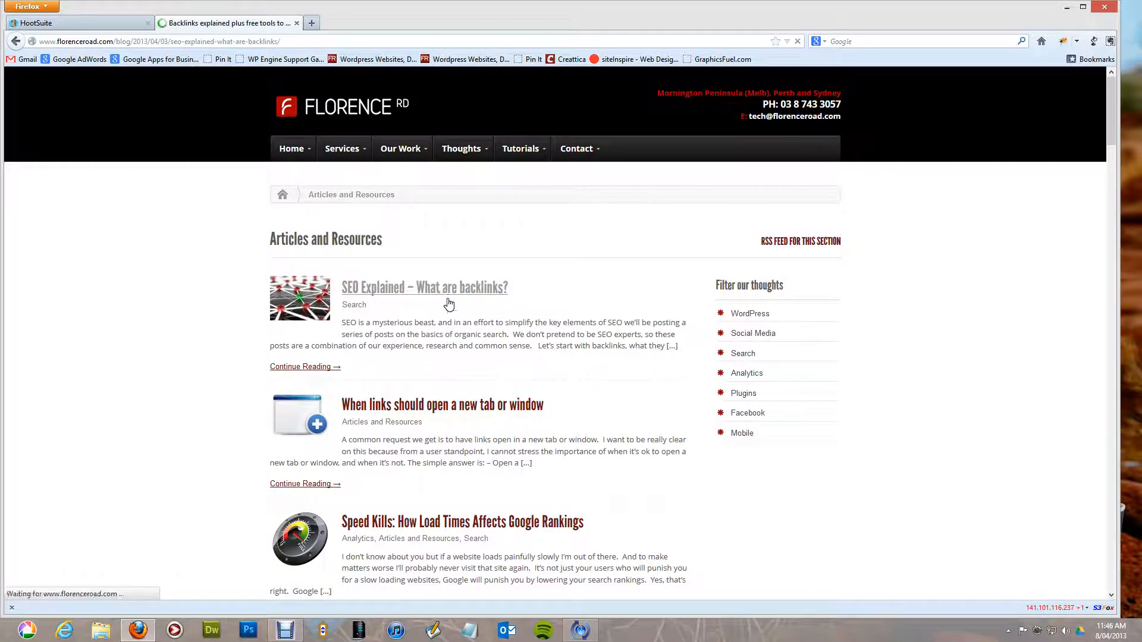
Select the article's URL and return to HootSuite to compose a message.
drag(281, 41, 26, 22)
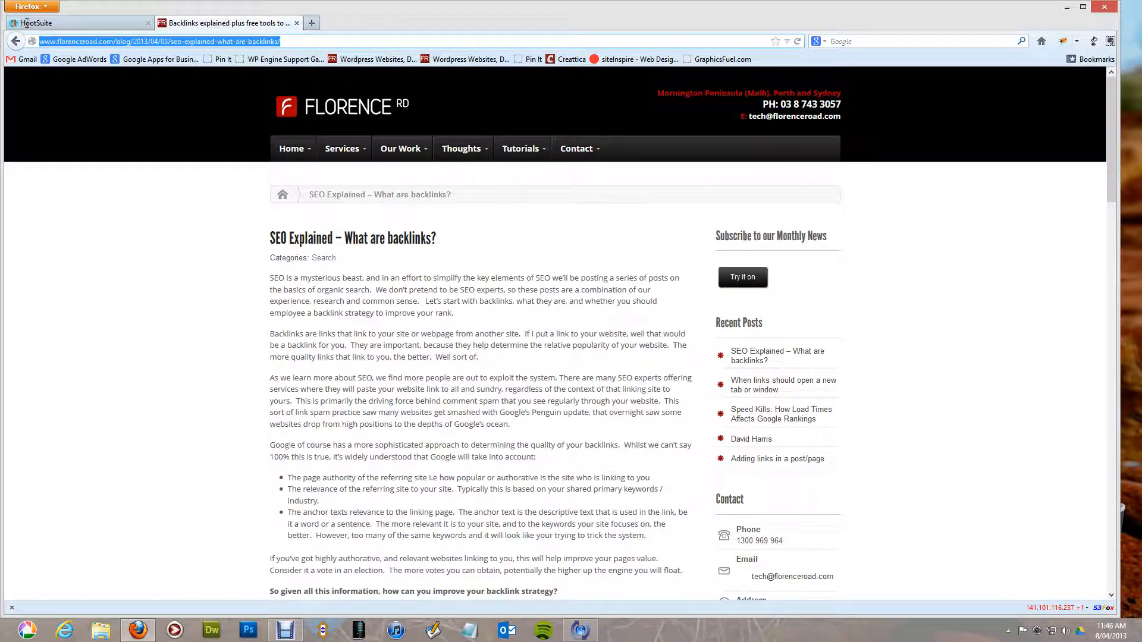
click(112, 20)
click(151, 79)
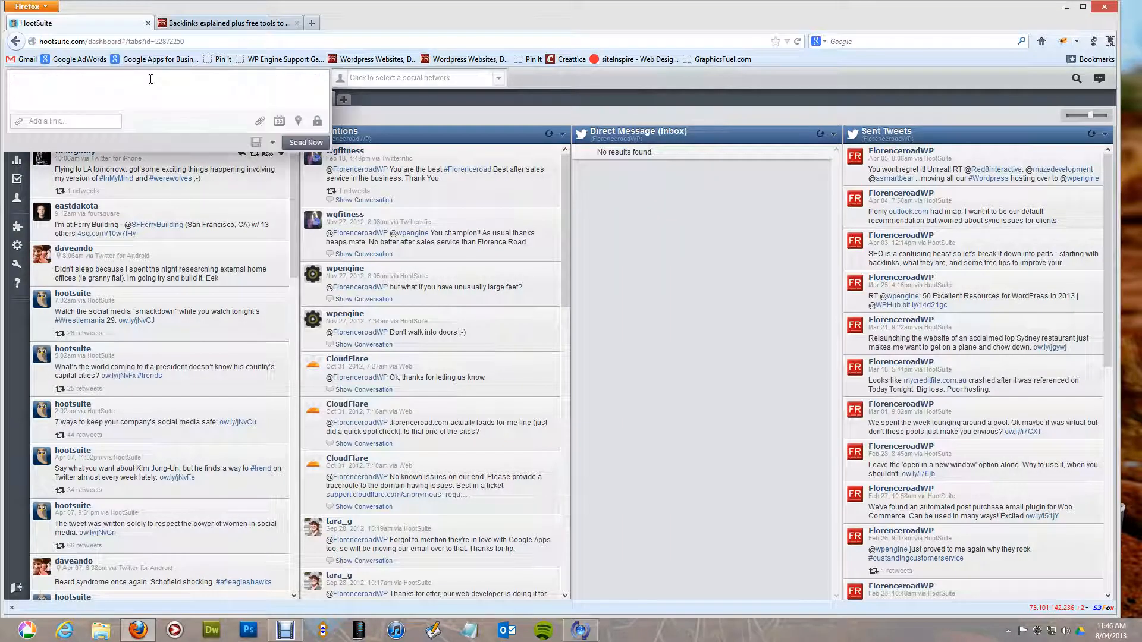
click(81, 122)
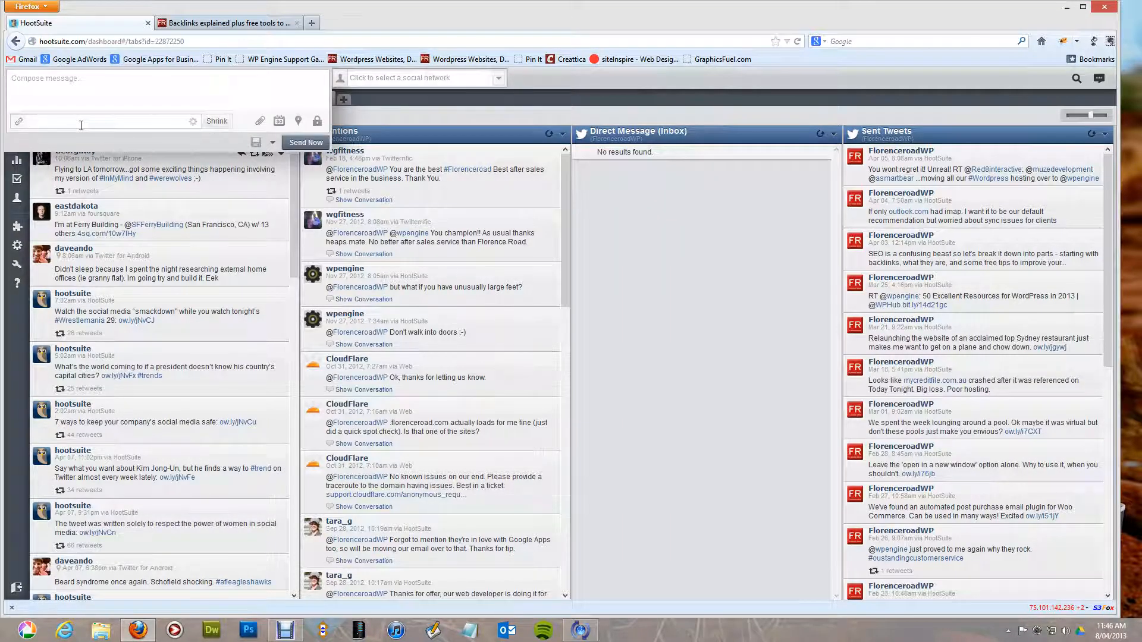
key(ctrl+v)
click(219, 123)
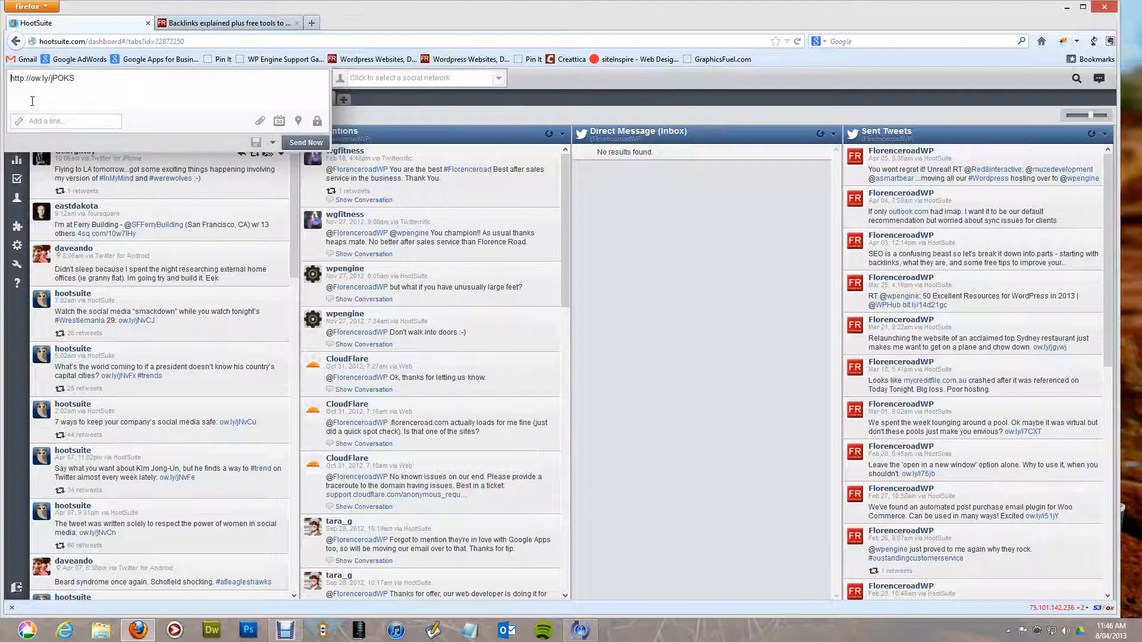
Type 'SEO Explained' before the short link and bring up the list of profiles.
text(SEO Explain)
key(BackSpace)
text(ed)
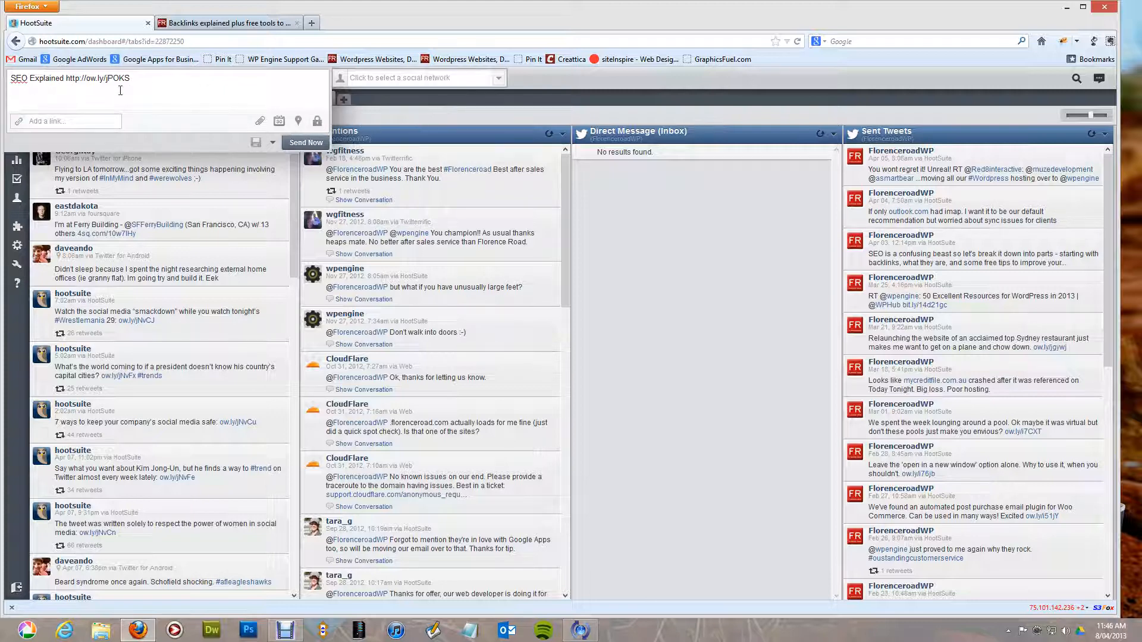
click(396, 84)
click(378, 76)
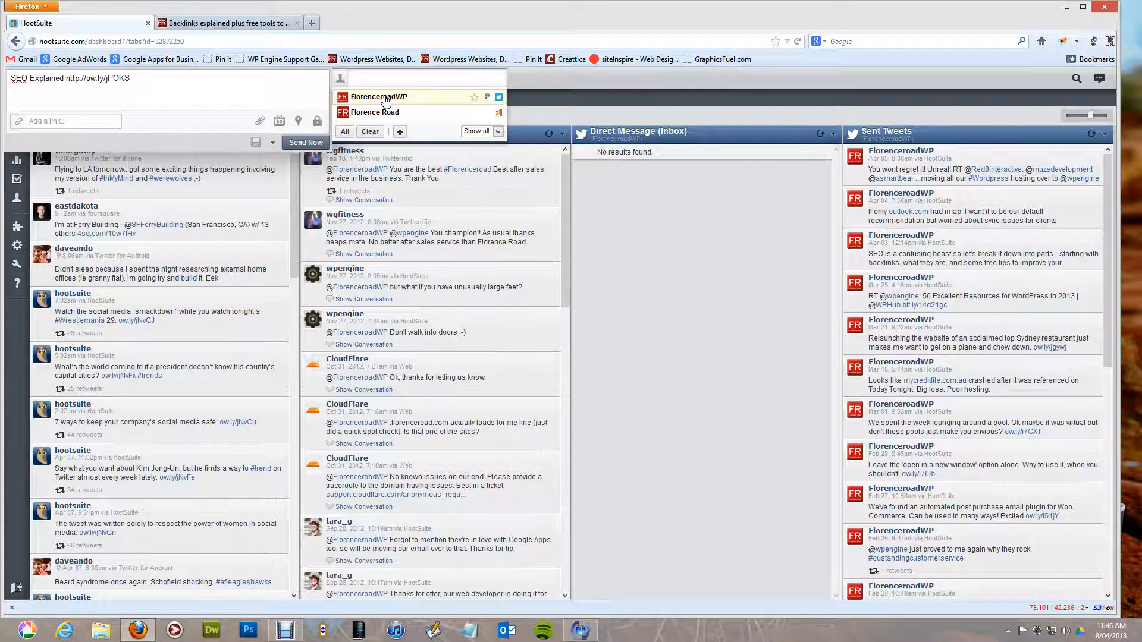
Address the post to FlorenceroadWP and Florence Road and advance the link preview to thumbnail 4 of 4.
click(385, 98)
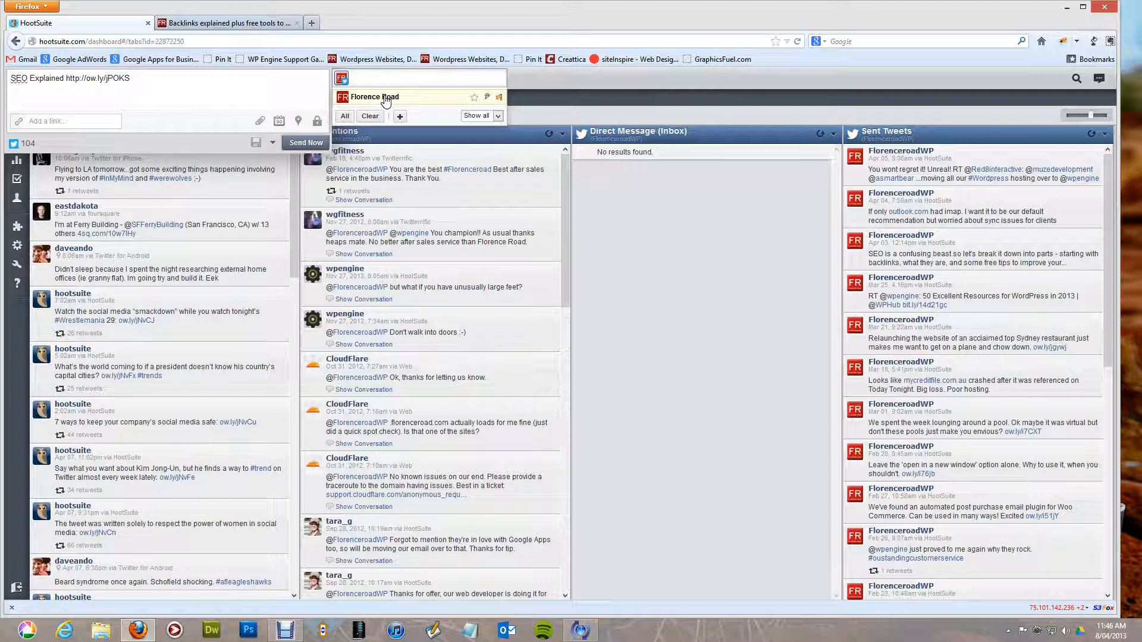
click(386, 99)
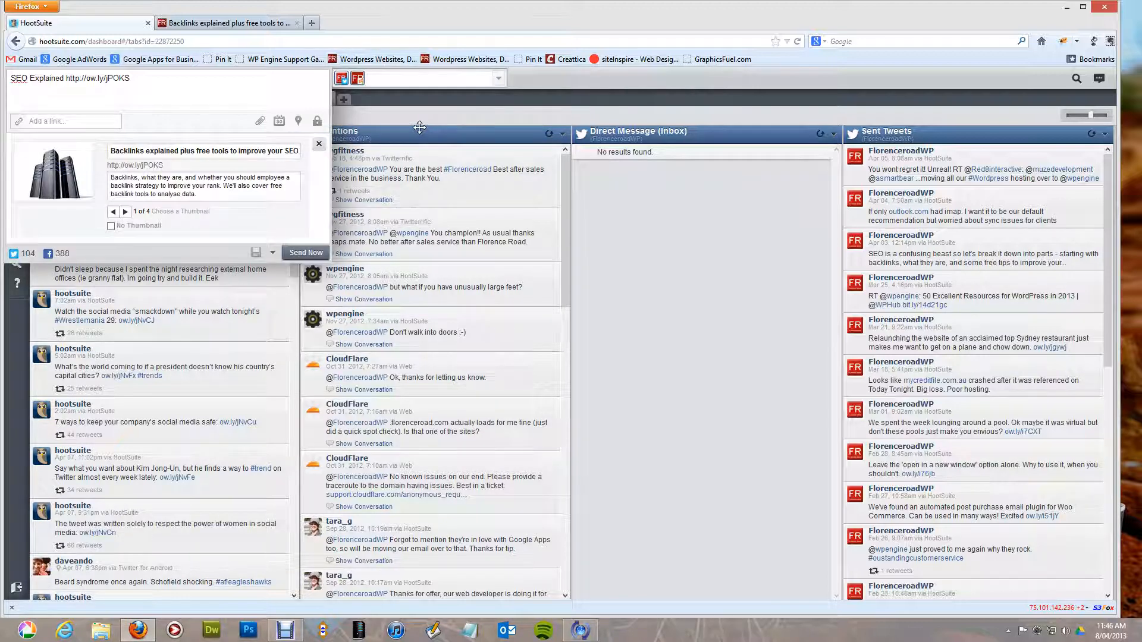
mouse_move(360, 83)
click(125, 212)
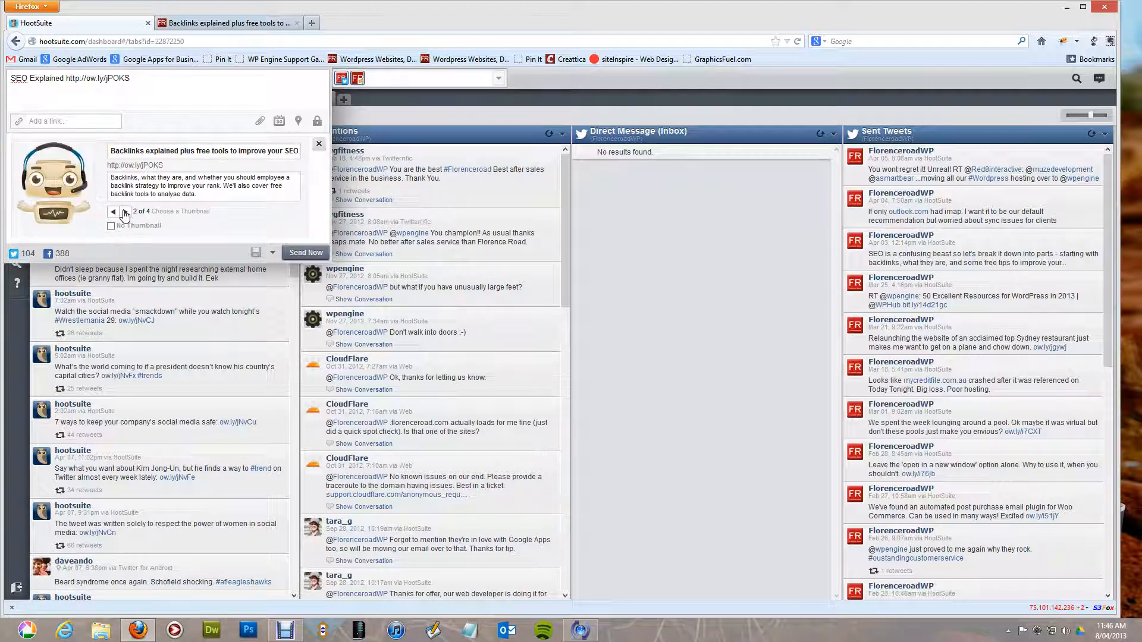
click(125, 213)
click(125, 212)
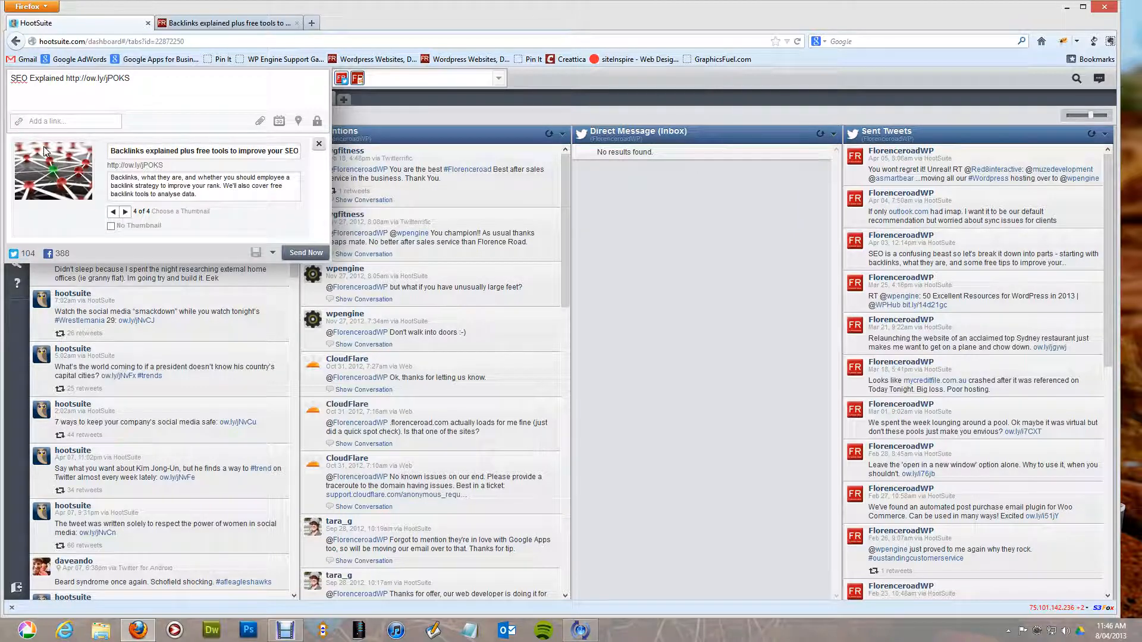
drag(124, 151, 216, 150)
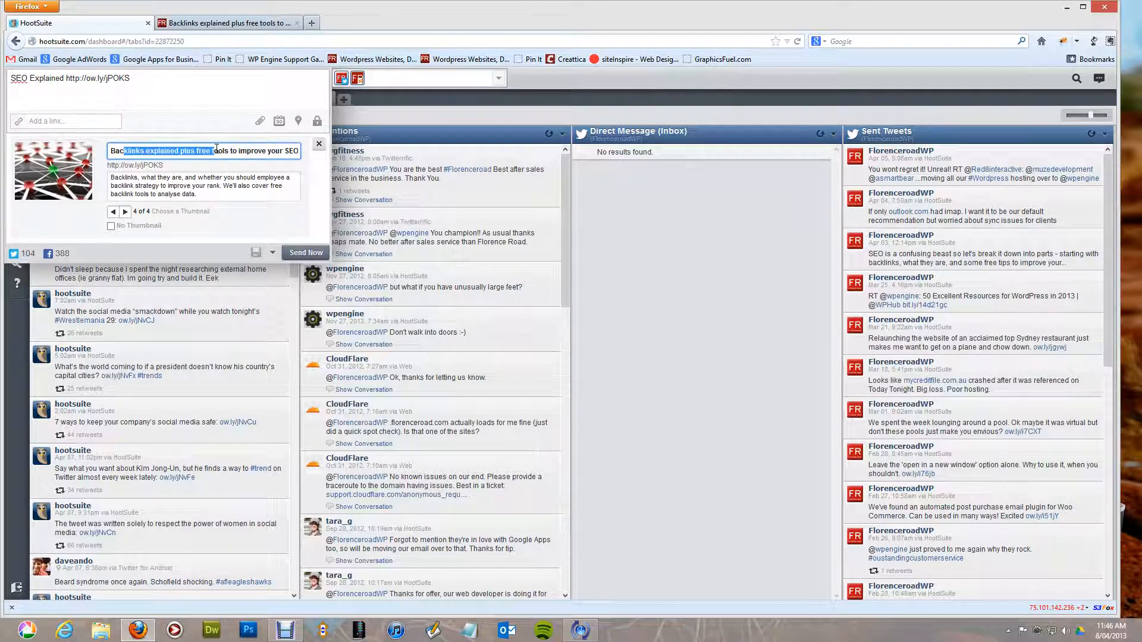
drag(114, 178, 210, 196)
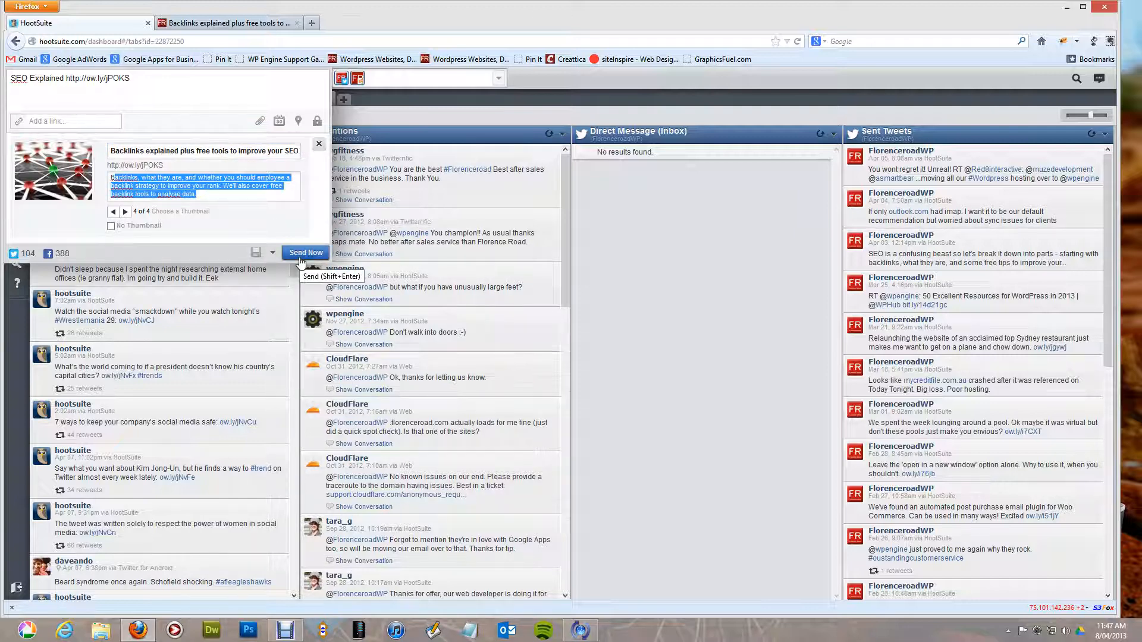
Schedule the post for 5:55 PM on 2013-04-08 and collapse the compose panel.
click(280, 123)
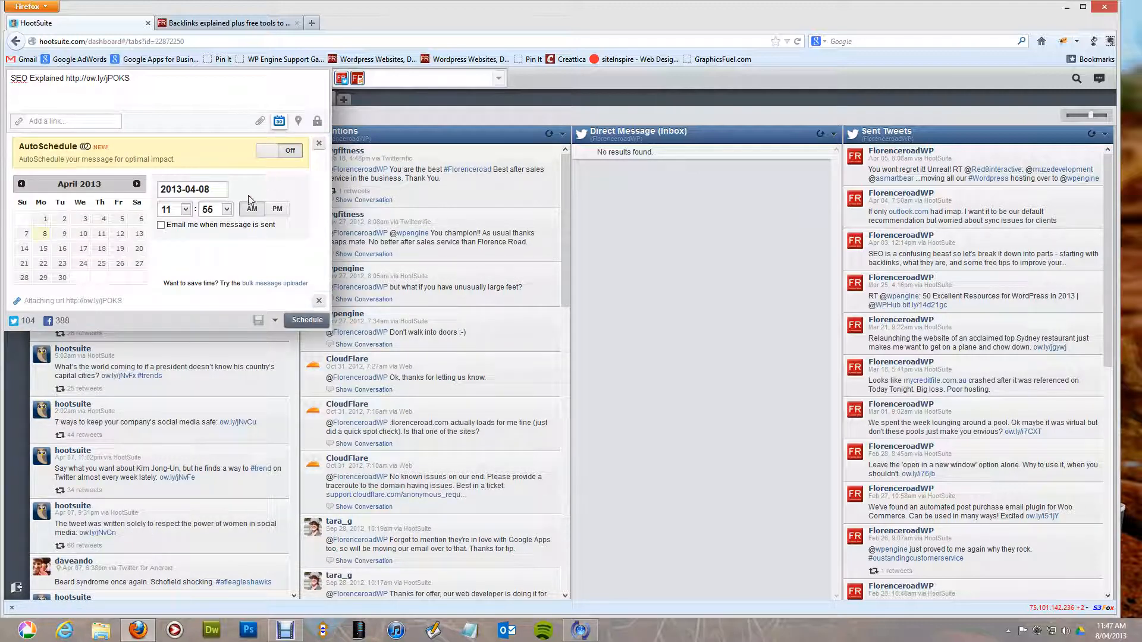
click(188, 212)
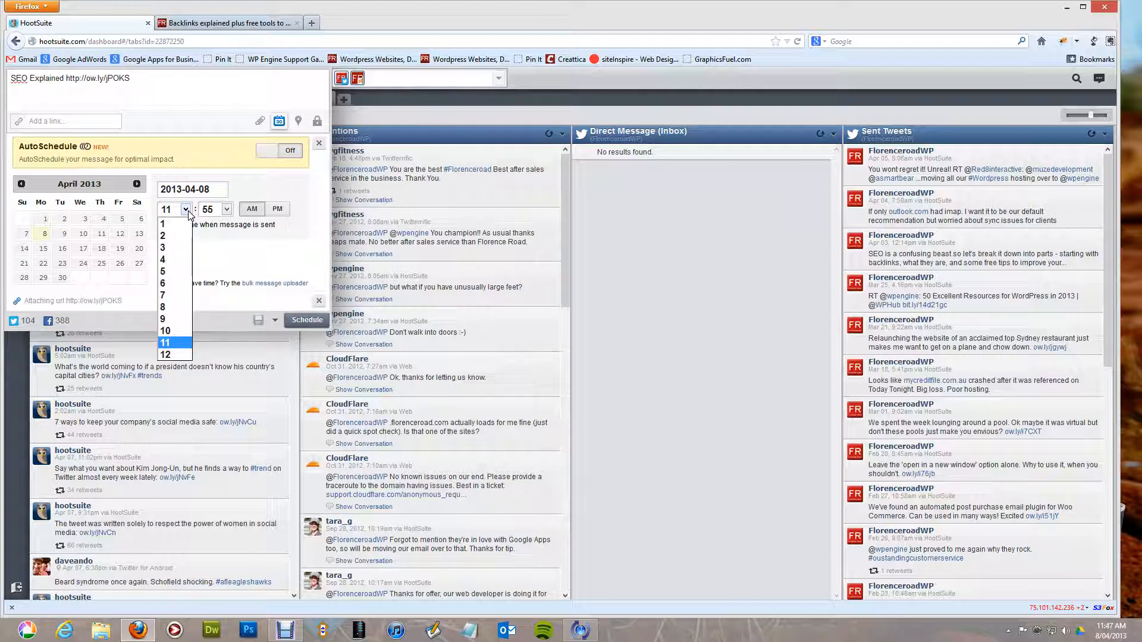
click(169, 271)
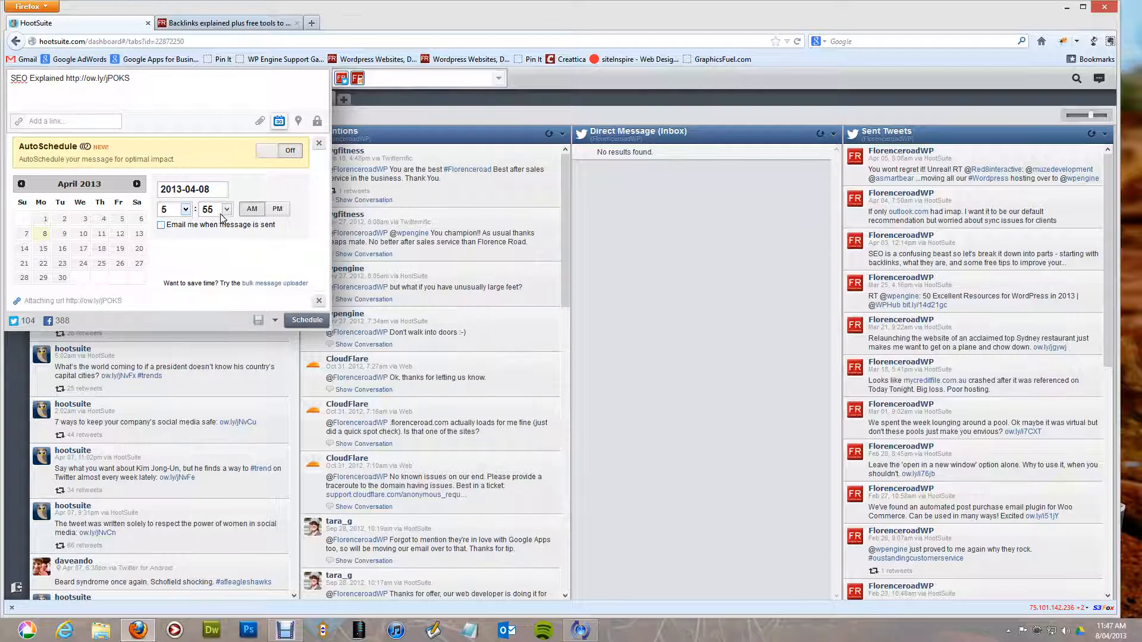
click(277, 208)
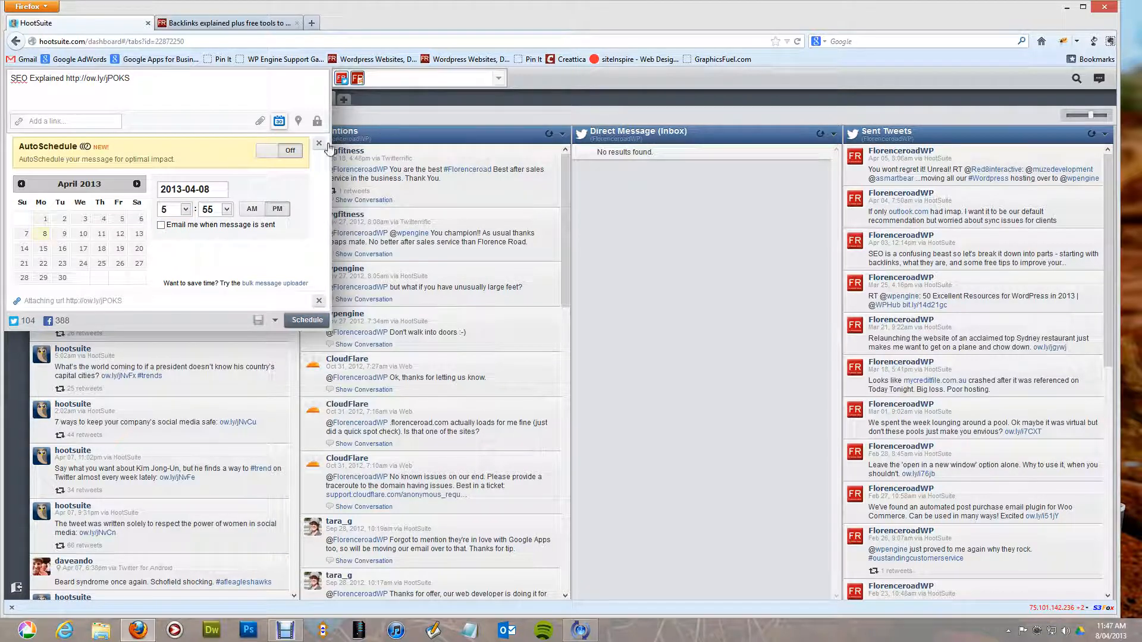
click(580, 83)
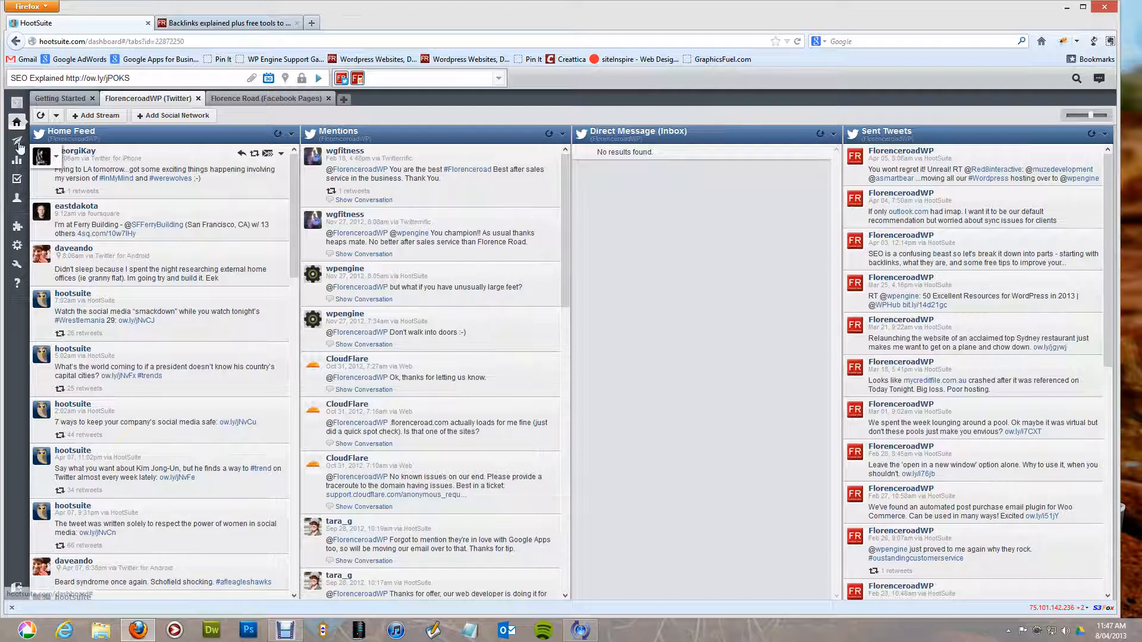
mouse_move(19, 146)
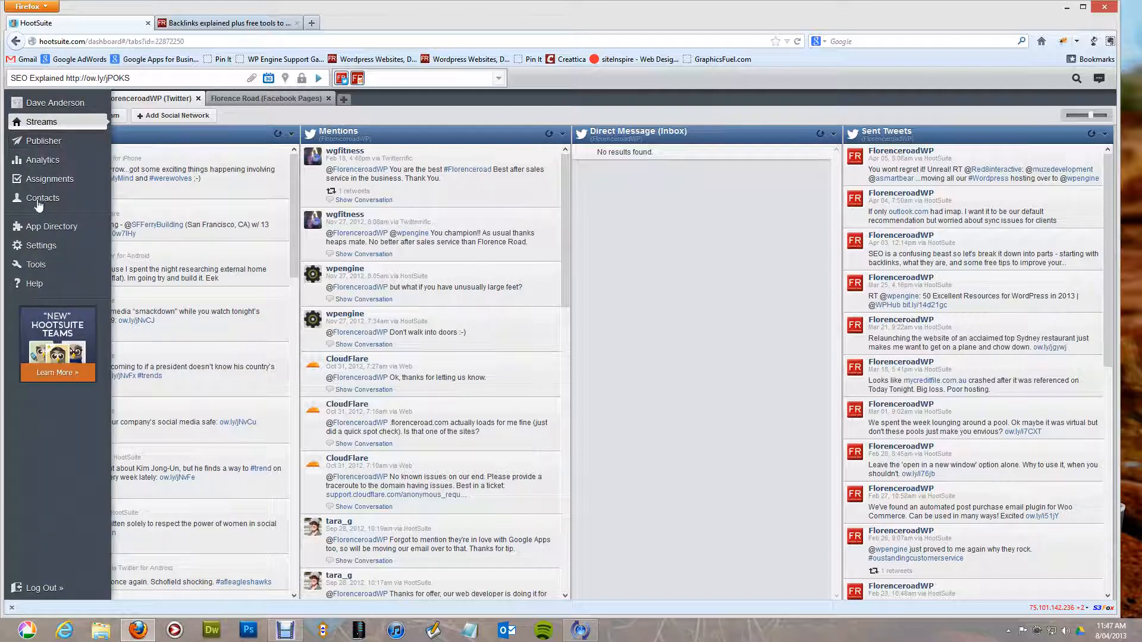
mouse_move(51, 256)
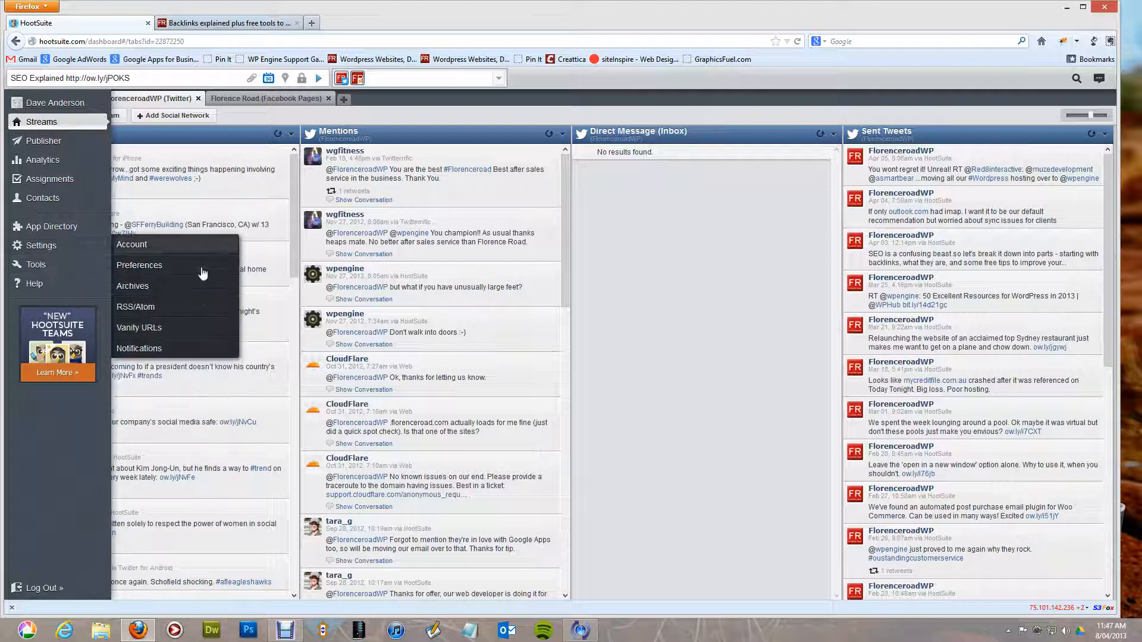
mouse_move(102, 274)
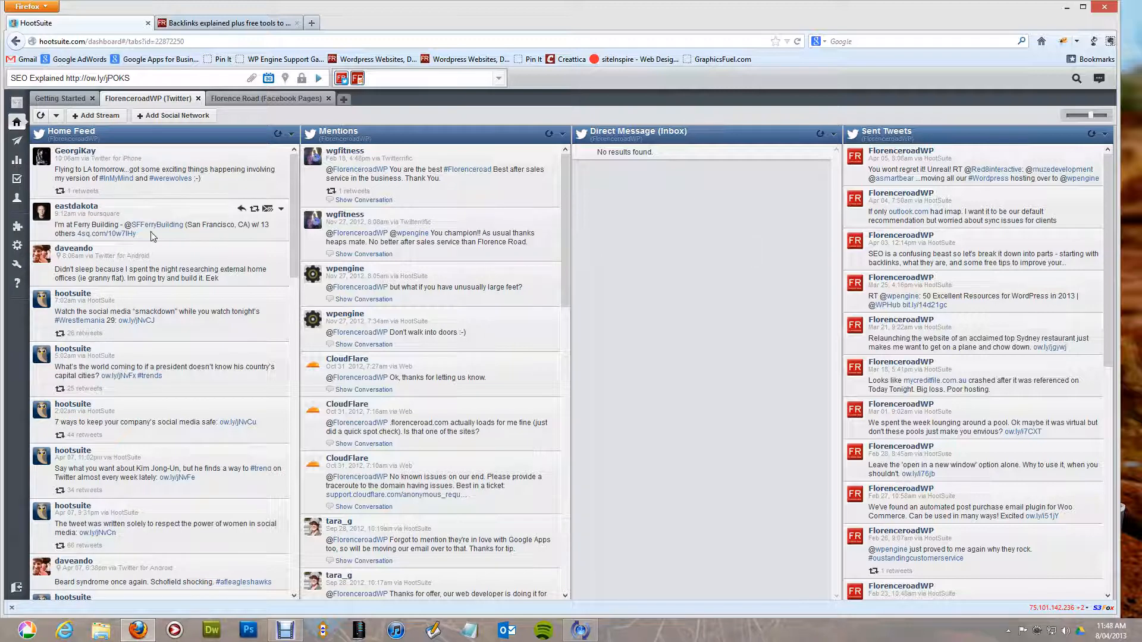
mouse_move(17, 170)
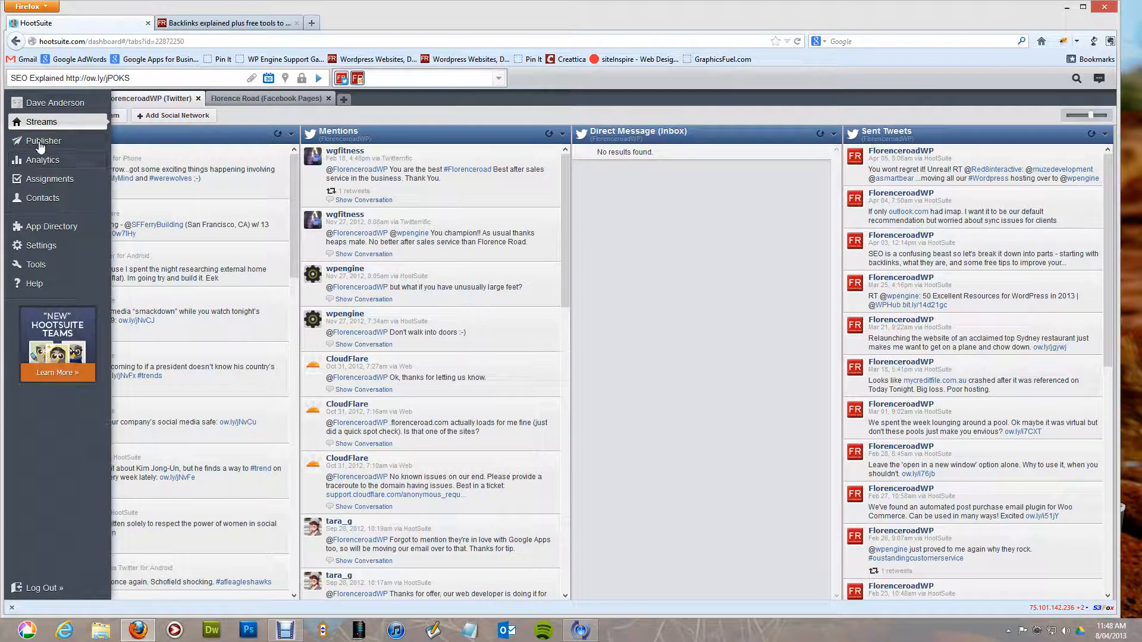